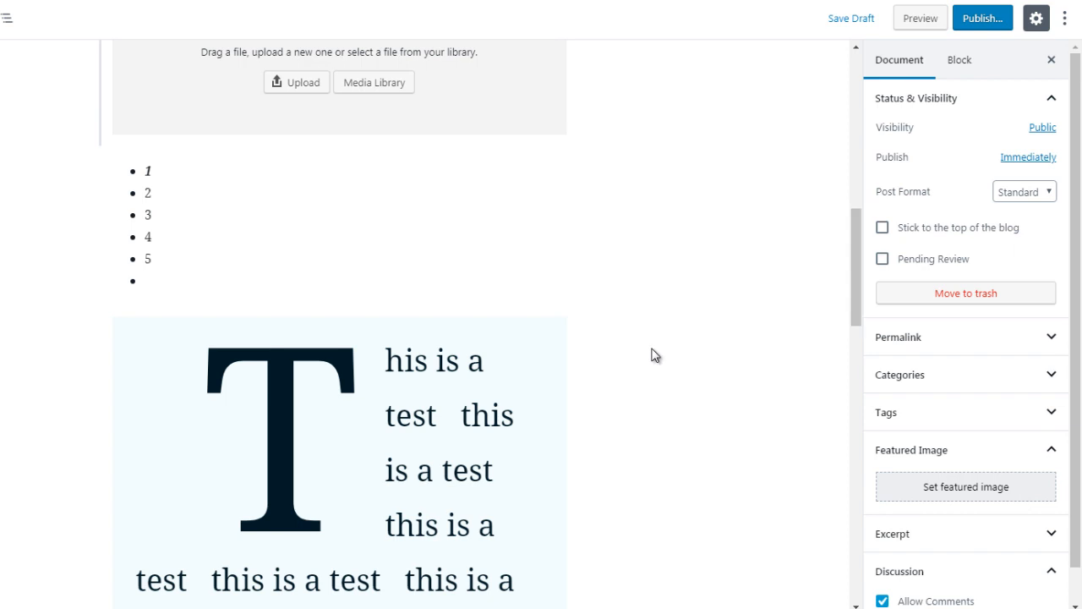
- Insert a Code block from the formatting blocks between the bulleted list and the large drop-cap paragraph
{"action": "mouse_move", "coordinate": [358, 299]}
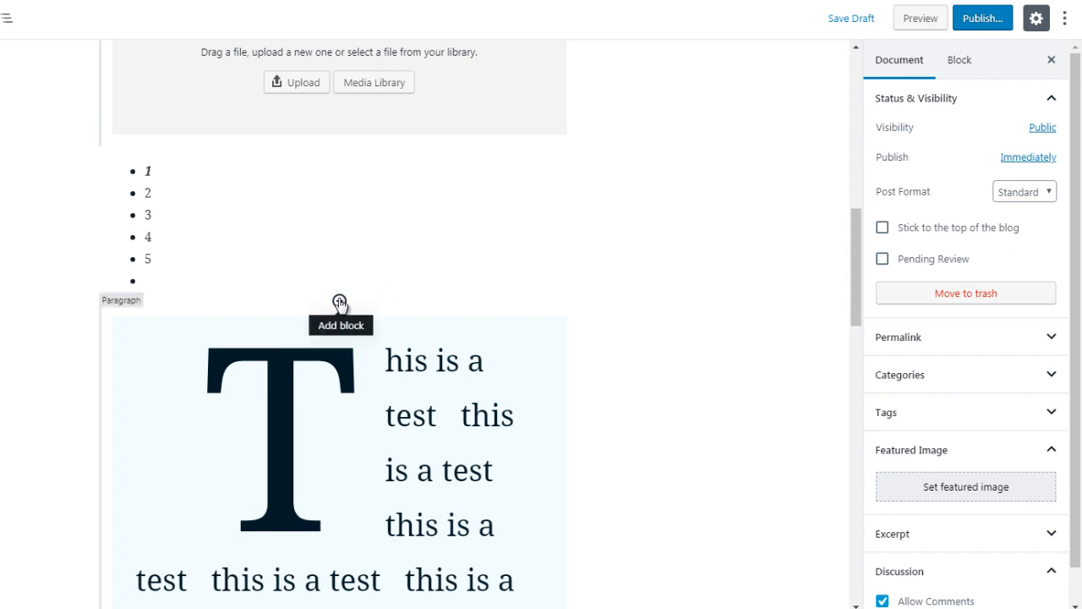
{"action": "left_click", "coordinate": [339, 302]}
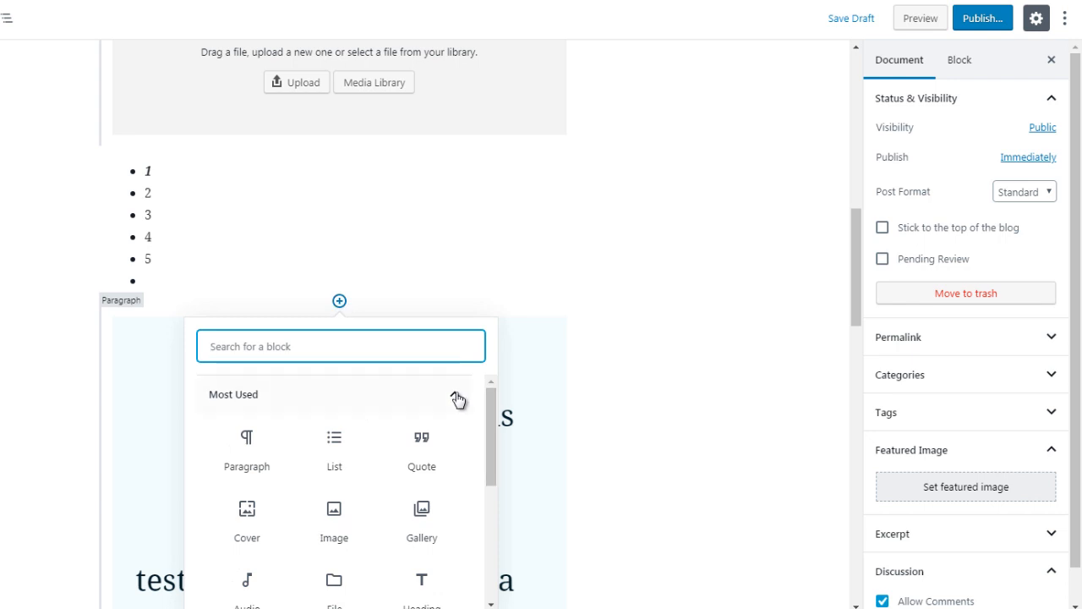
{"action": "left_click", "coordinate": [458, 399]}
{"action": "scroll", "coordinate": [455, 422], "scroll_direction": "down", "scroll_amount": 1}
{"action": "left_click", "coordinate": [453, 446]}
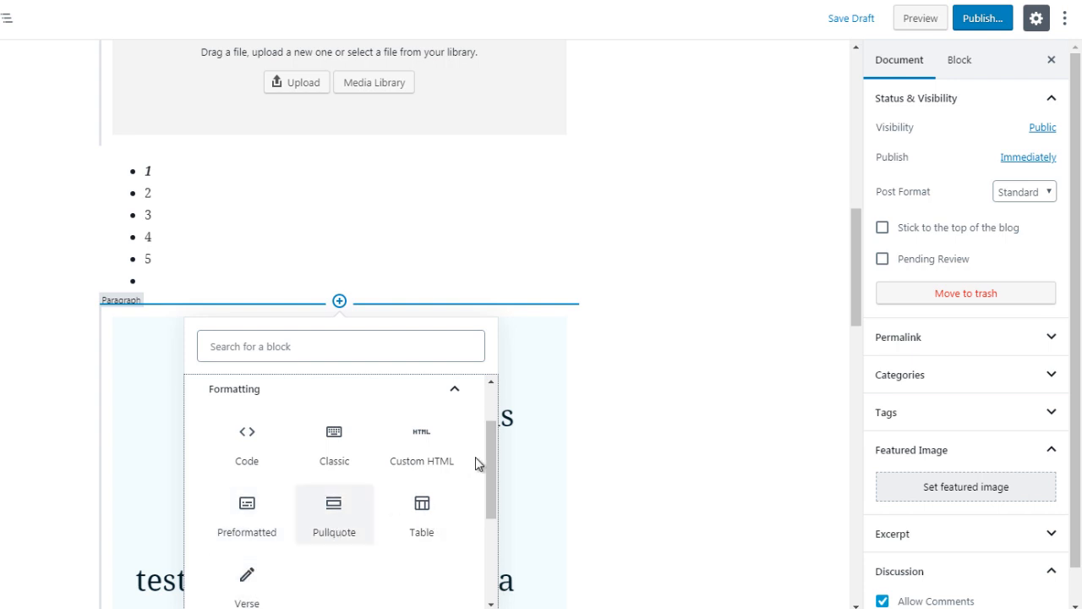
{"action": "left_click_drag", "start_coordinate": [489, 460], "coordinate": [489, 462]}
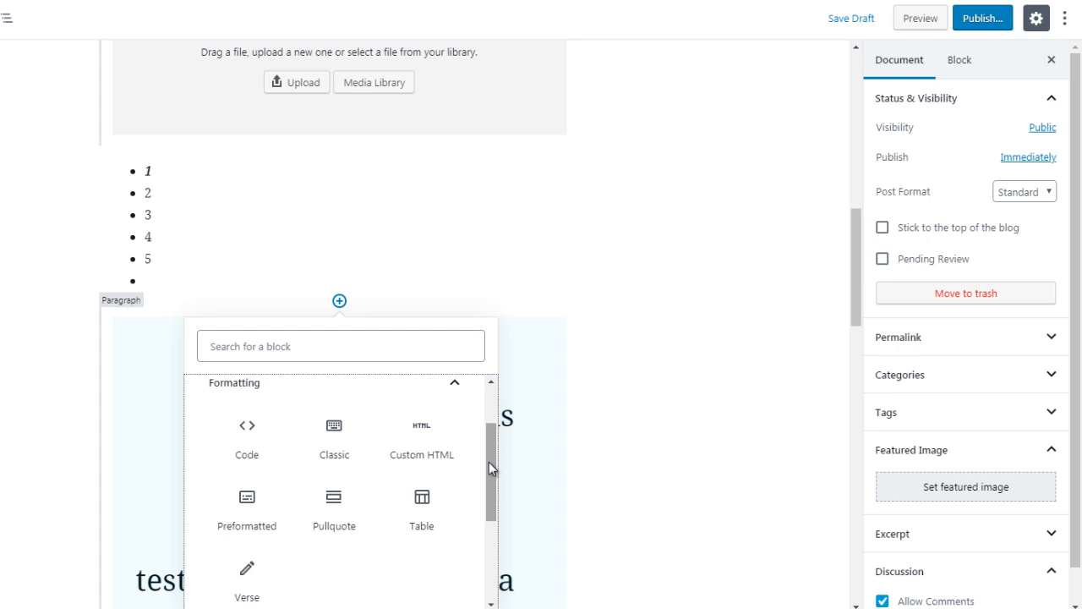
{"action": "left_click", "coordinate": [260, 450]}
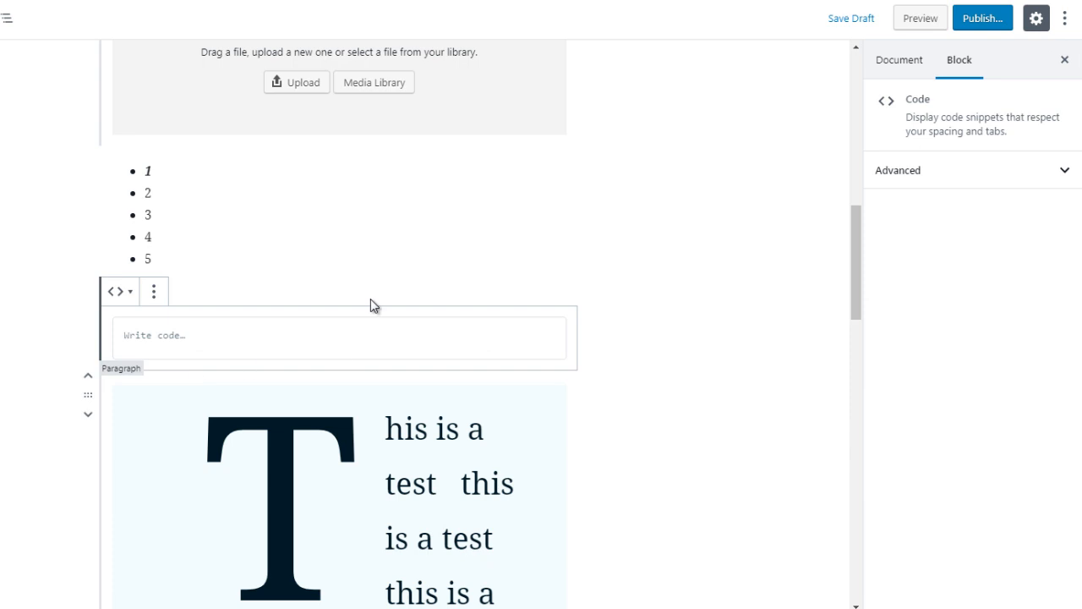
{"action": "left_click", "coordinate": [636, 298]}
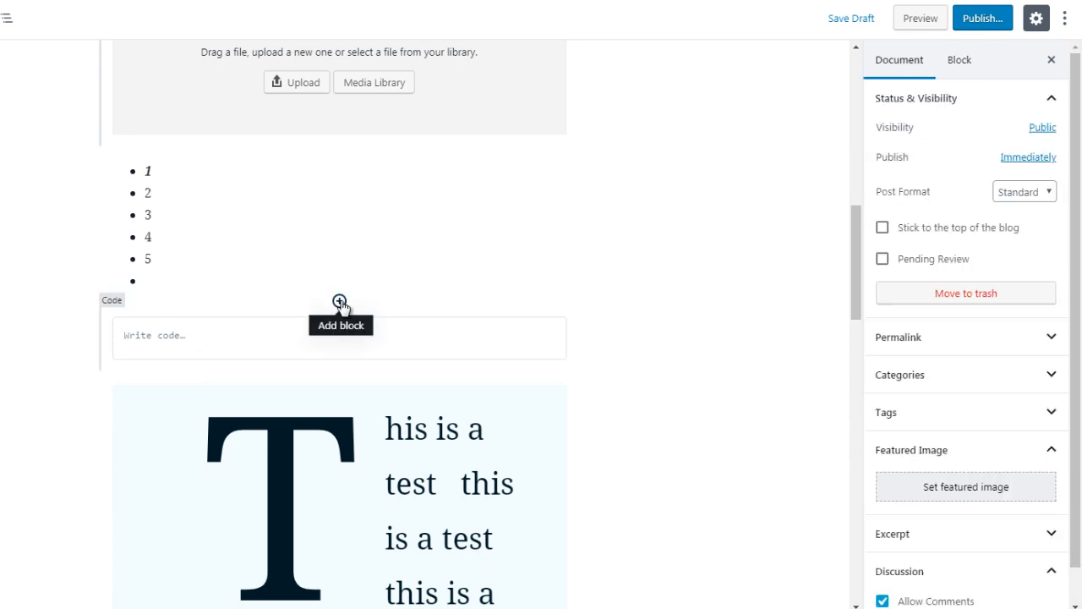
- Insert a Custom HTML block between the bulleted list and the empty Code block
{"action": "left_click", "coordinate": [340, 303]}
{"action": "left_click", "coordinate": [438, 401]}
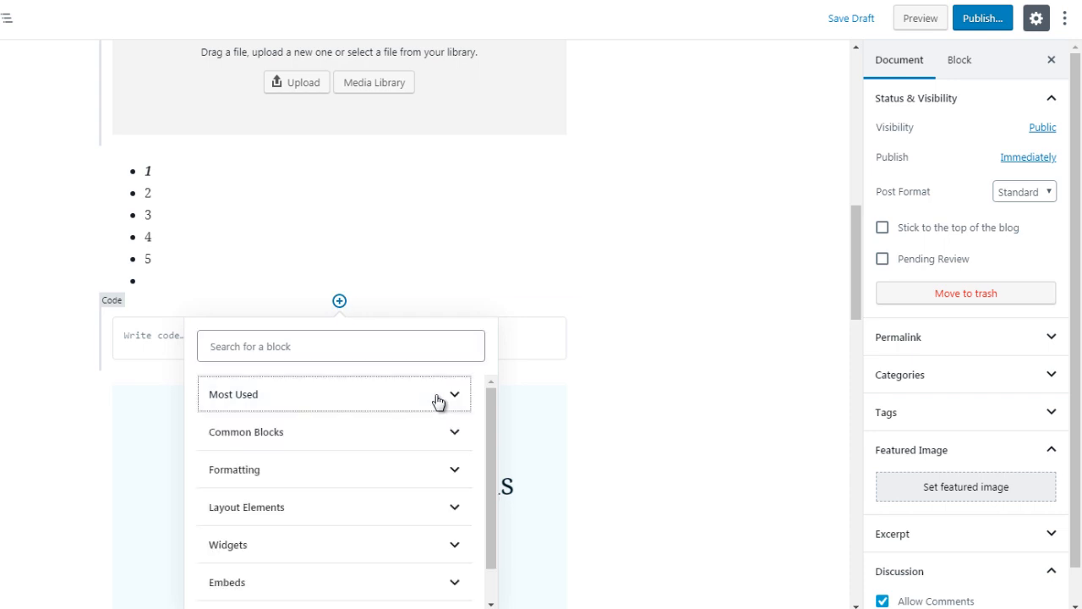
{"action": "left_click", "coordinate": [423, 473]}
{"action": "left_click_drag", "start_coordinate": [490, 452], "coordinate": [491, 457]}
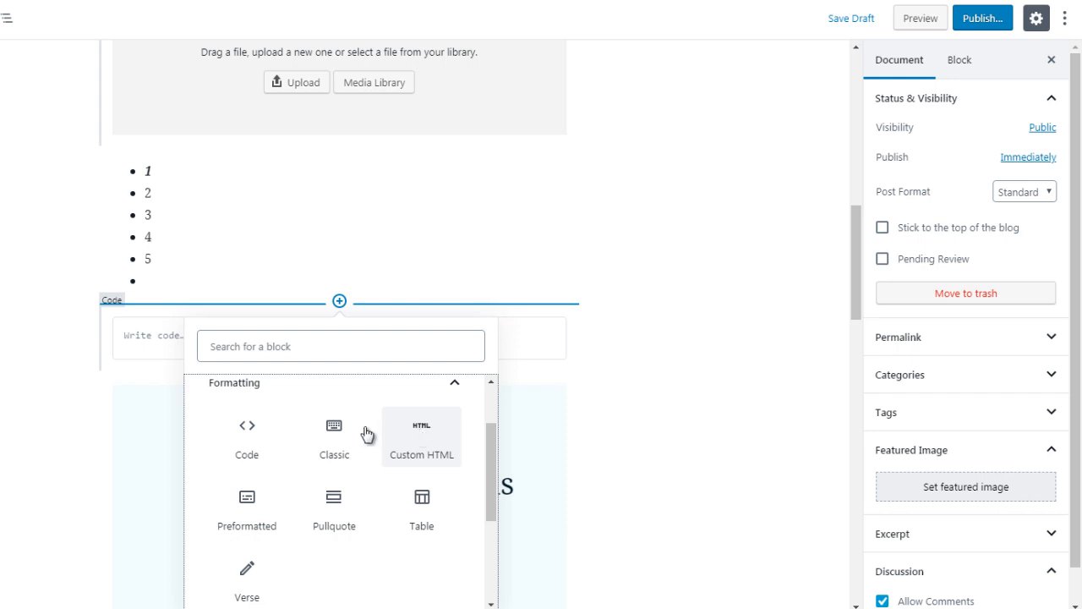
{"action": "left_click", "coordinate": [430, 444]}
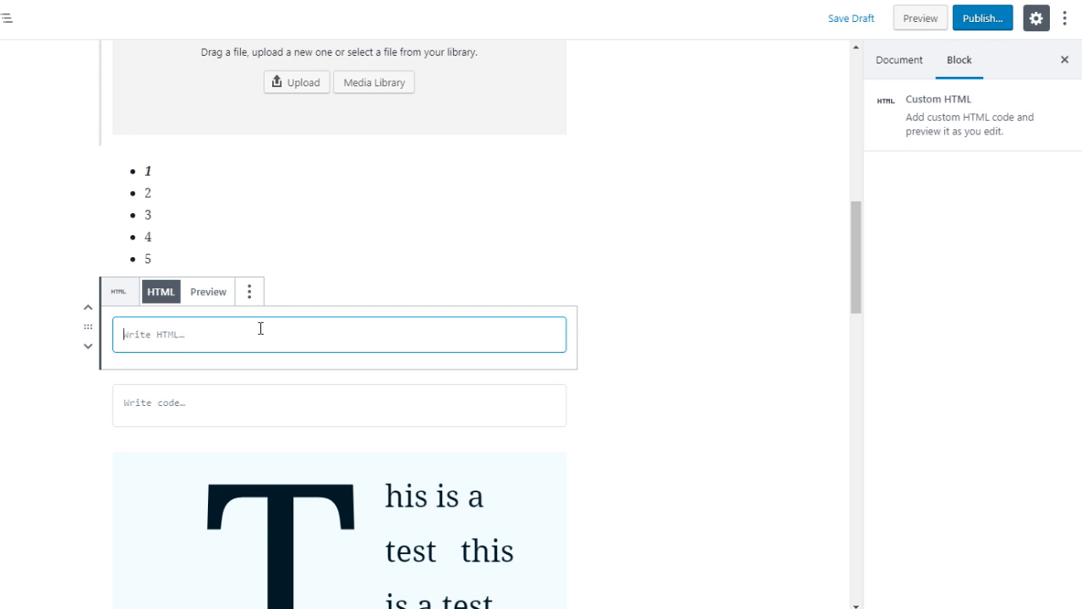
{"action": "type", "text": "<"}
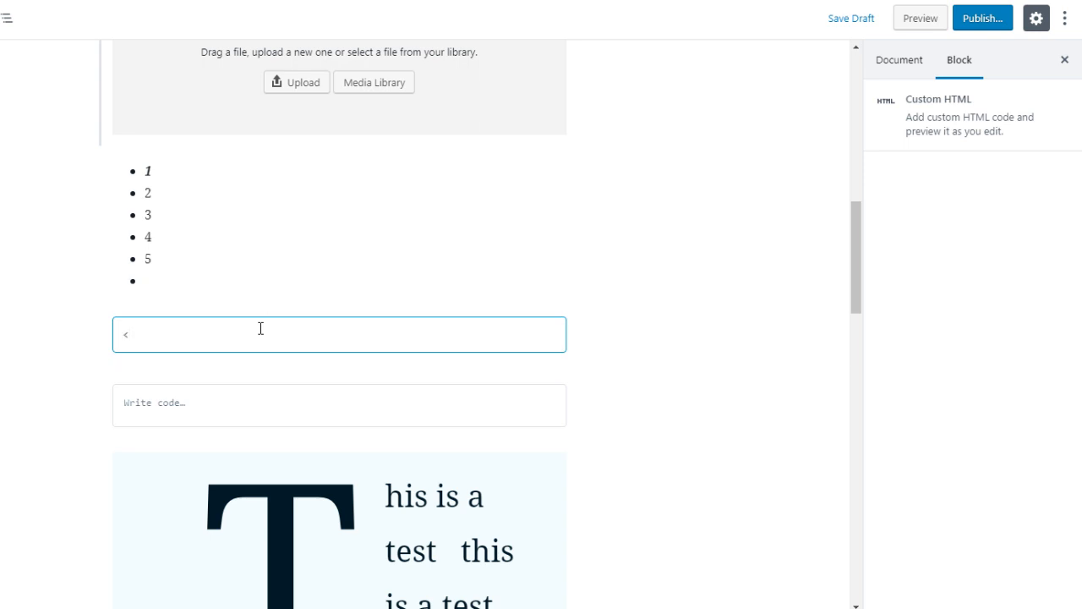
{"action": "type", "text": "a href=http://goo"}
{"action": "key", "text": "BackSpace"}
{"action": "key", "text": "BackSpace"}
{"action": "type", "text": "oogl"}
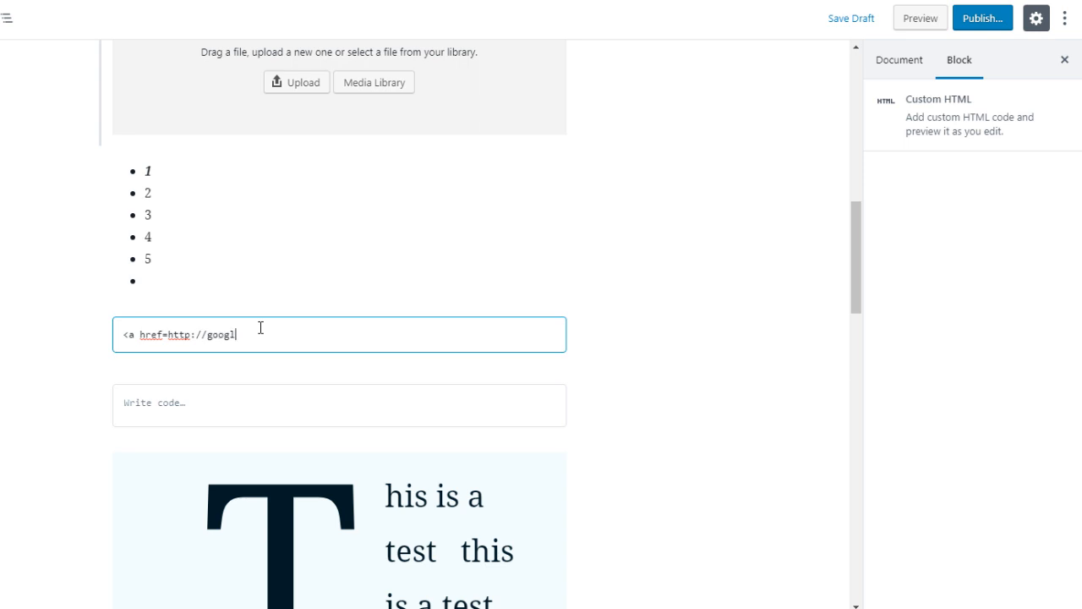
{"action": "type", "text": "e.com\">google</a>"}
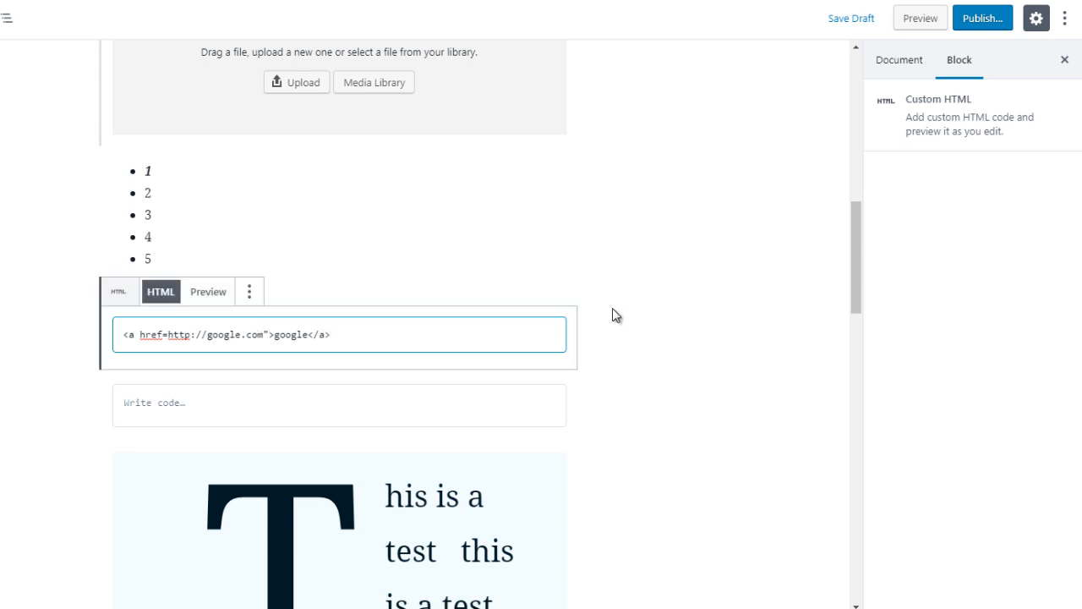
{"action": "left_click", "coordinate": [208, 292]}
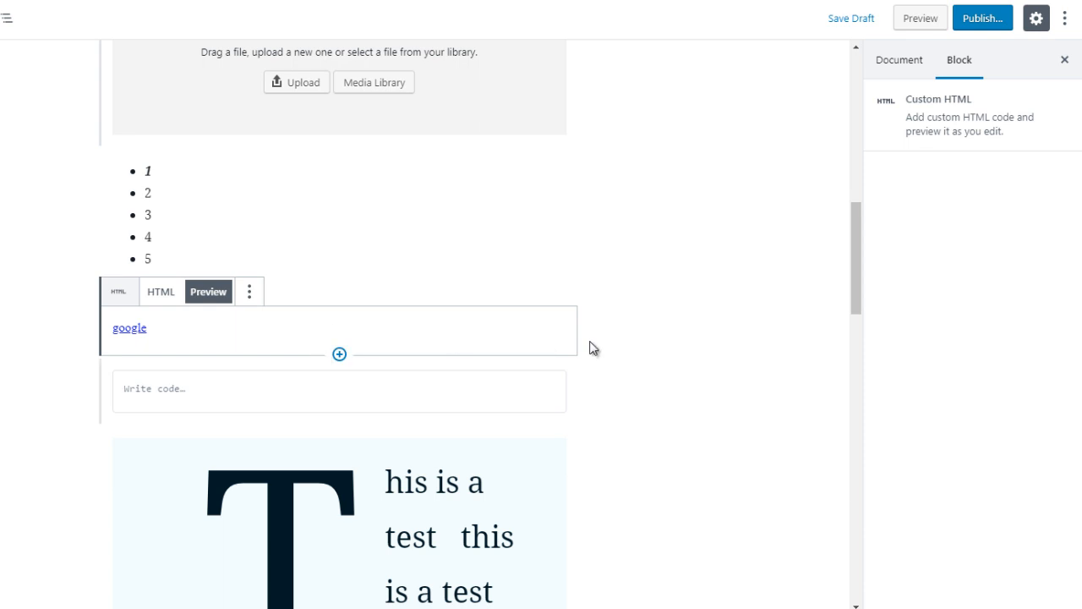
- Insert a Classic block between the google link and the Code block
{"action": "mouse_move", "coordinate": [335, 366]}
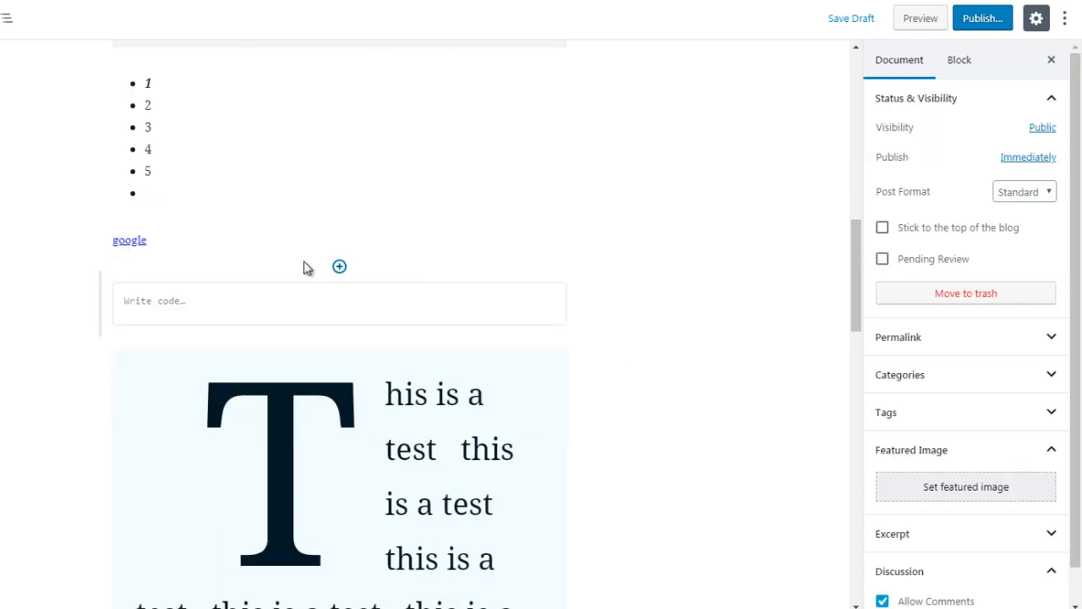
{"action": "left_click", "coordinate": [339, 267]}
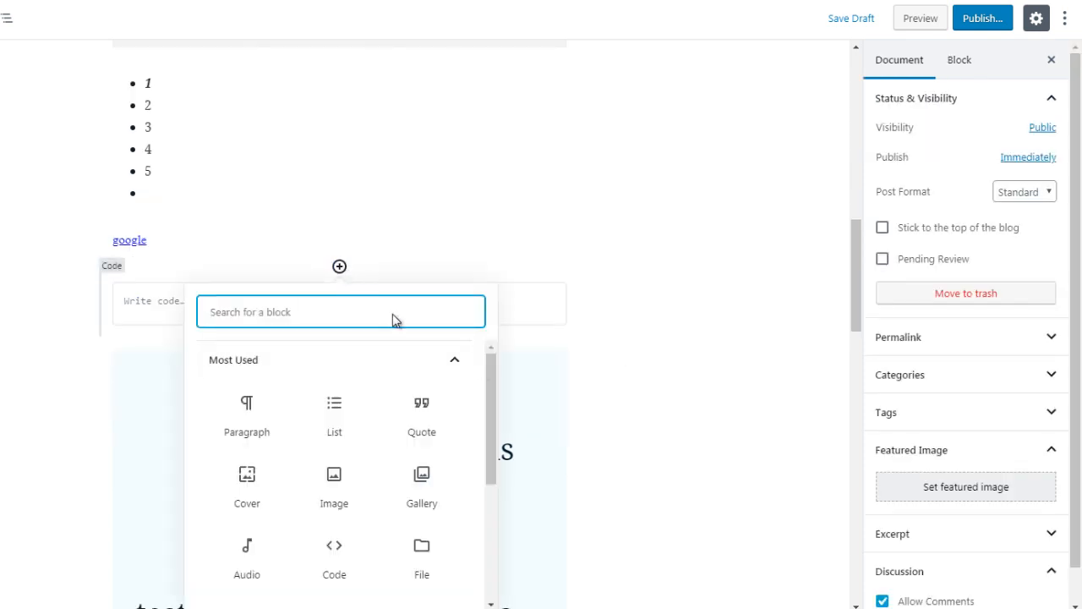
{"action": "left_click", "coordinate": [463, 363]}
{"action": "left_click", "coordinate": [449, 434]}
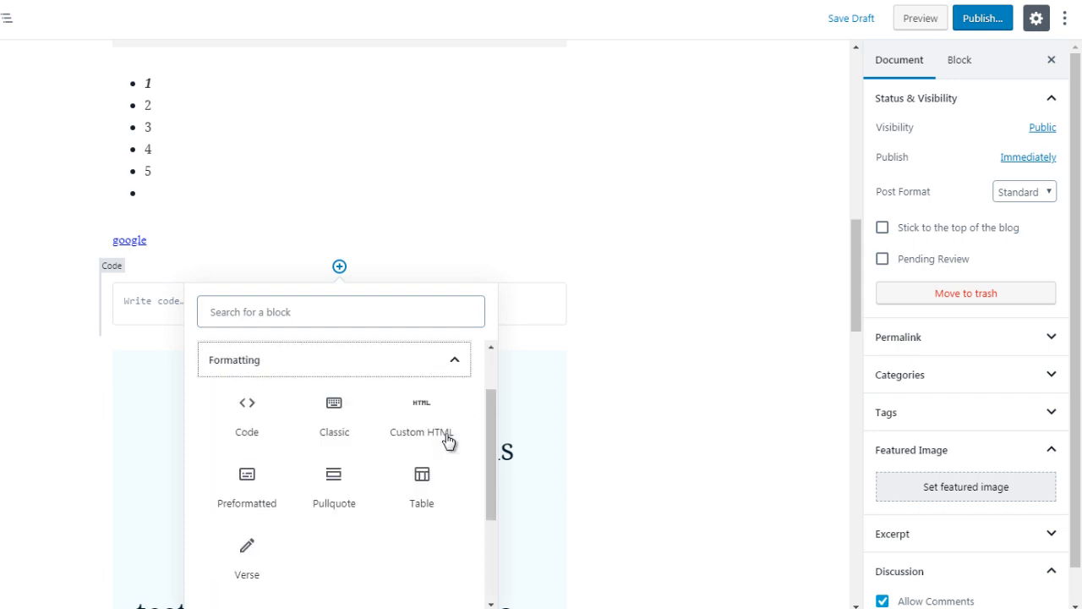
{"action": "left_click", "coordinate": [334, 411]}
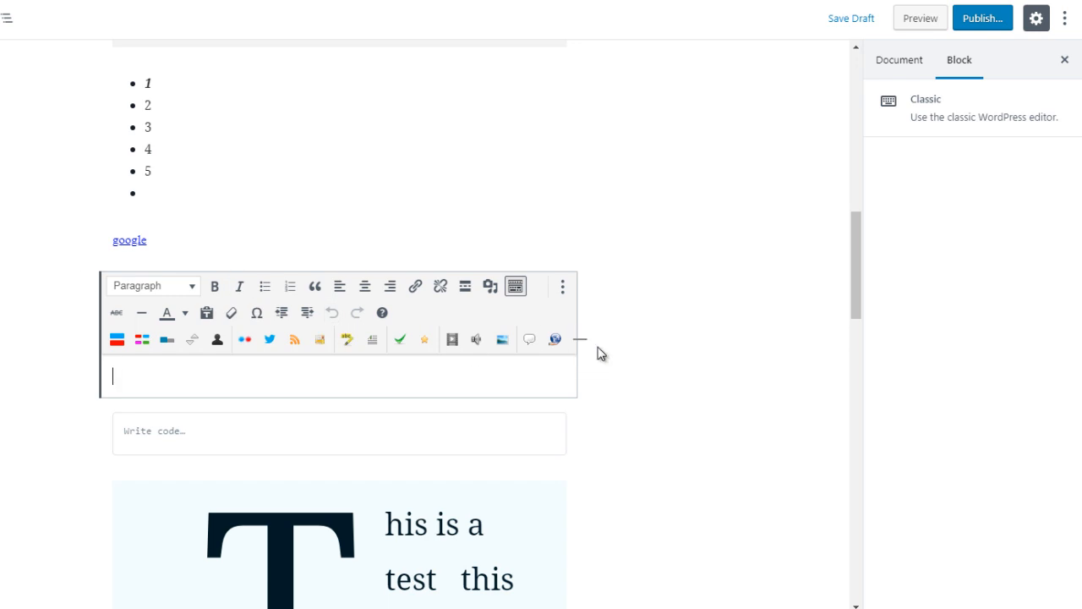
- Insert a Preformatted block below the Classic block and enter the text "hello" in it
{"action": "mouse_move", "coordinate": [323, 412]}
{"action": "left_click", "coordinate": [339, 397]}
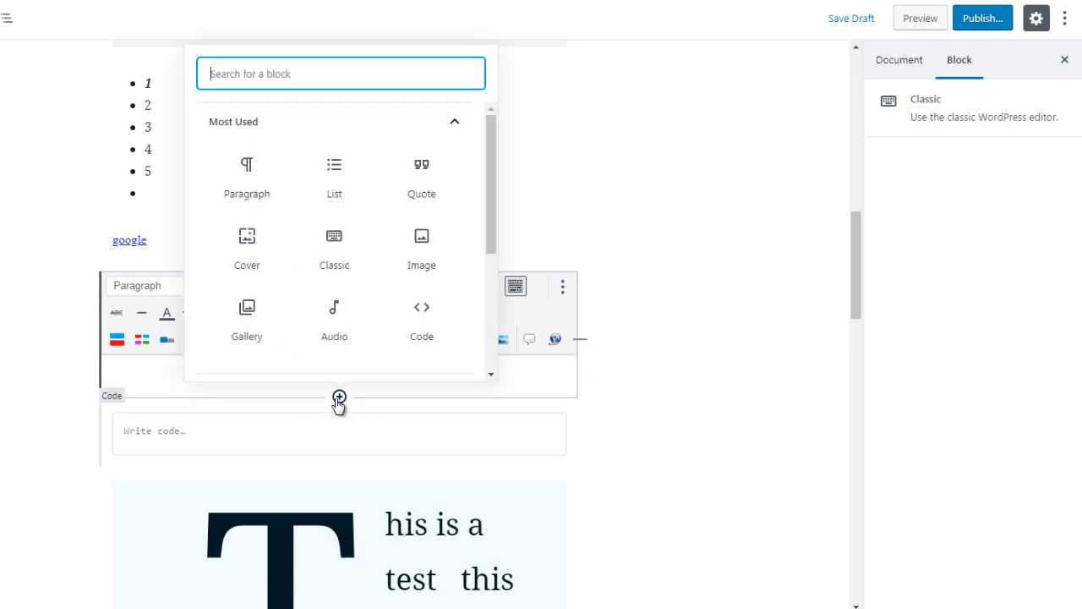
{"action": "left_click", "coordinate": [415, 127]}
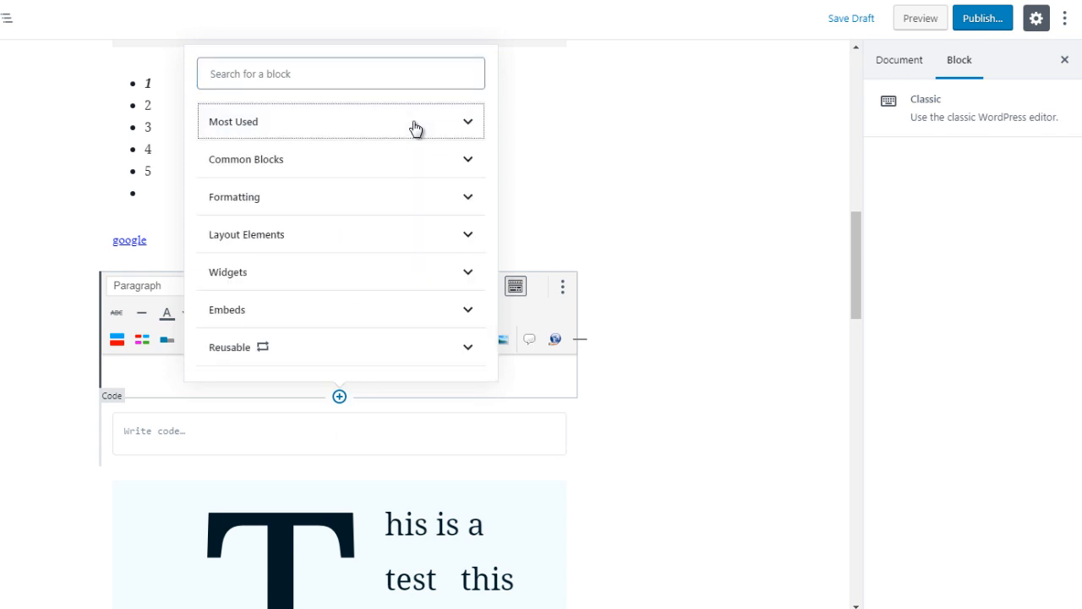
{"action": "left_click", "coordinate": [396, 197]}
{"action": "left_click", "coordinate": [244, 252]}
{"action": "type", "text": "hello"}
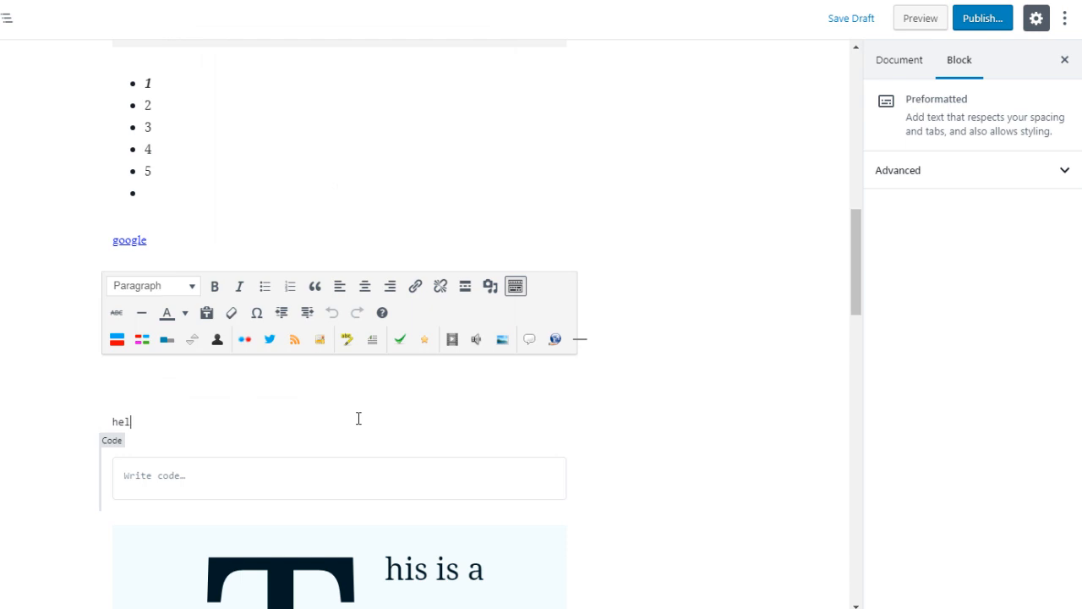
{"action": "key", "text": "ctrl+a"}
{"action": "key", "text": "ctrl+a"}
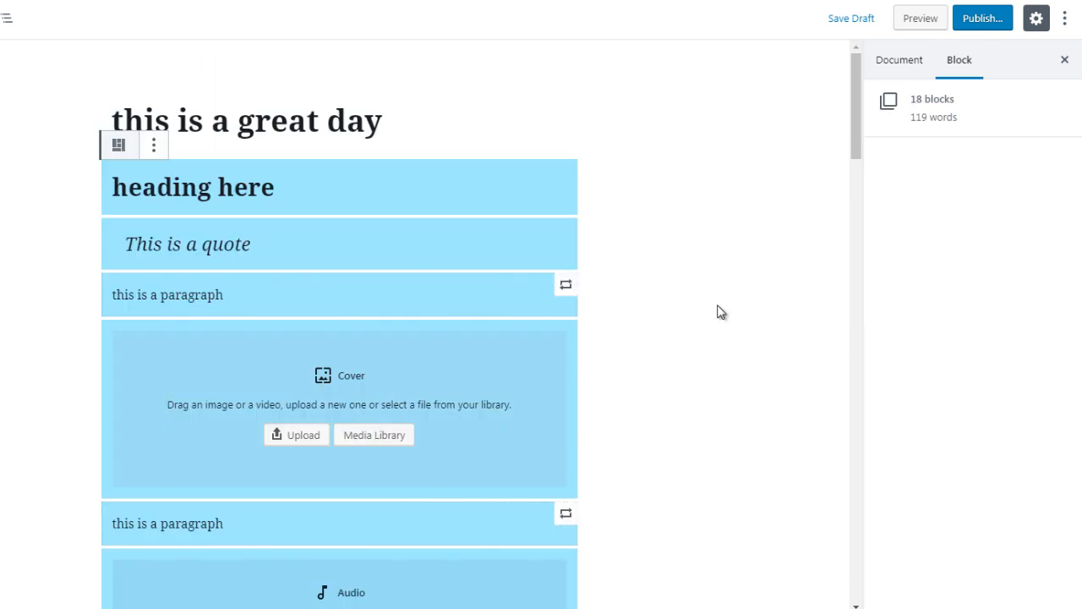
{"action": "left_click", "coordinate": [822, 187]}
{"action": "scroll", "coordinate": [853, 187], "scroll_direction": "down", "scroll_amount": 12}
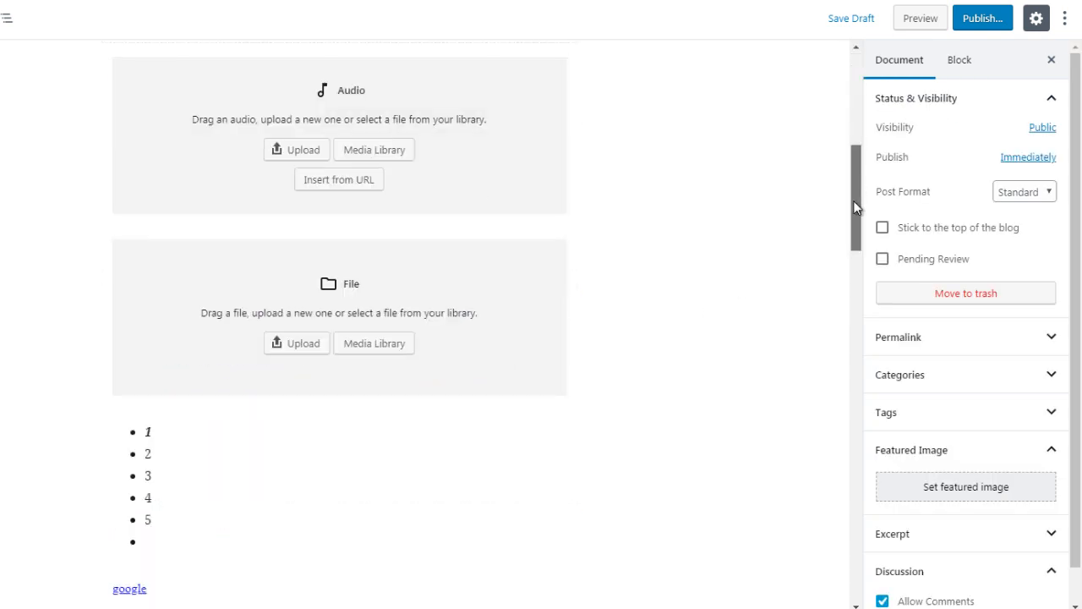
{"action": "scroll", "coordinate": [865, 284], "scroll_direction": "up", "scroll_amount": 1}
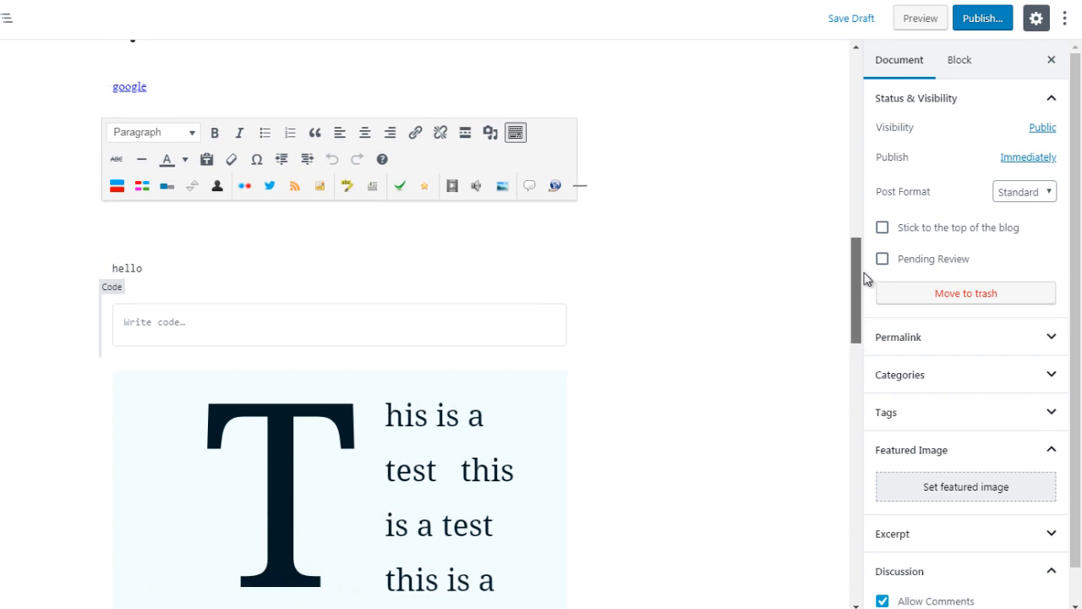
- Select the empty Code block above the drop-cap paragraph and undo the last change in the post
{"action": "left_click", "coordinate": [236, 331]}
{"action": "left_click", "coordinate": [207, 325]}
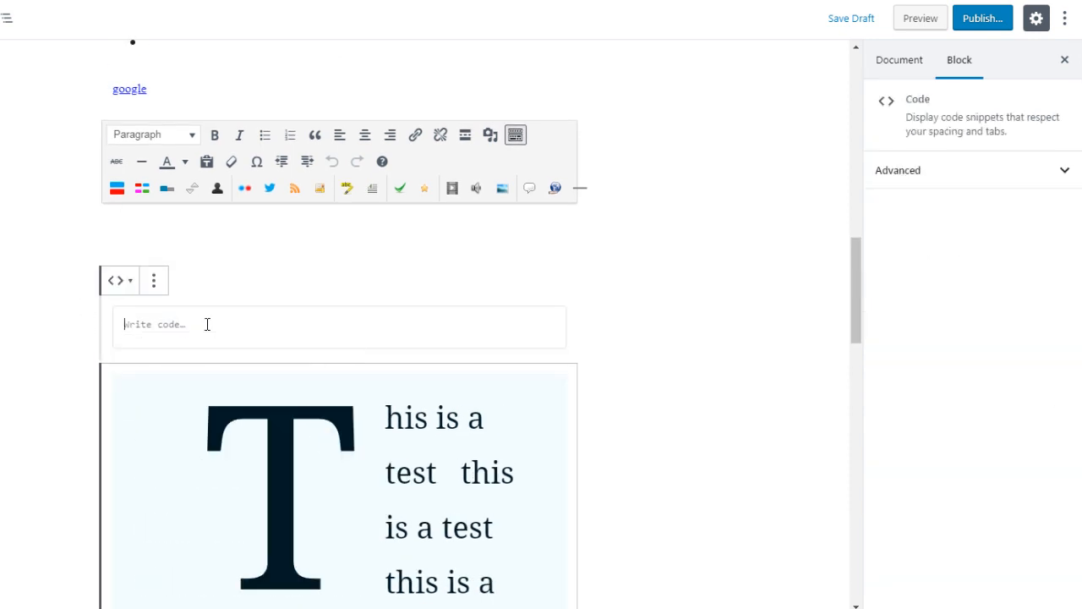
{"action": "key", "text": "ctrl+z"}
{"action": "left_click", "coordinate": [298, 341]}
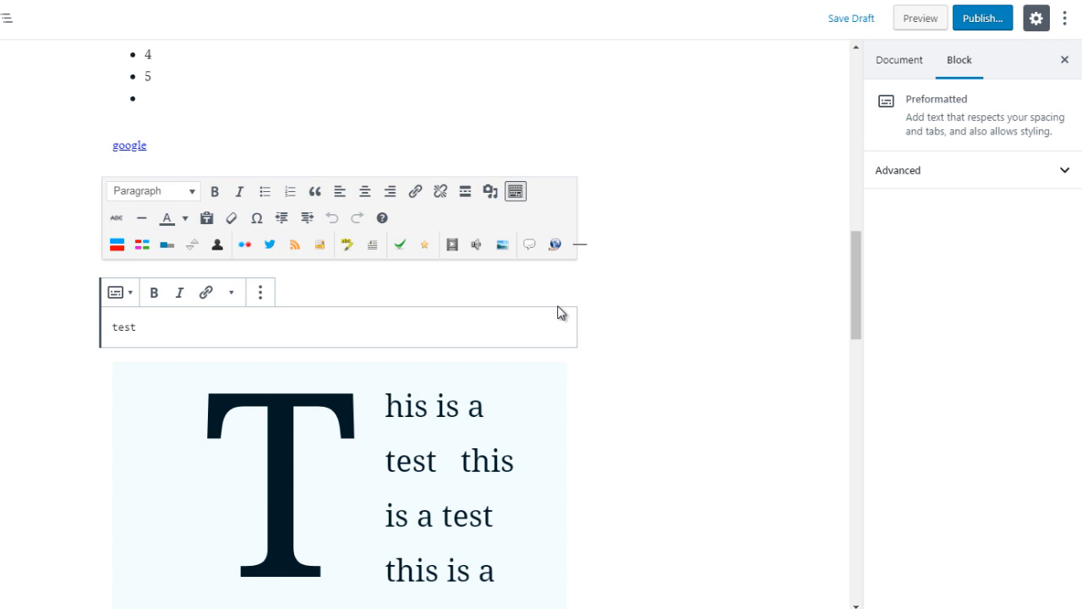
- Insert a Table block between the preformatted "test" text and the drop-cap paragraph
{"action": "left_click", "coordinate": [607, 312]}
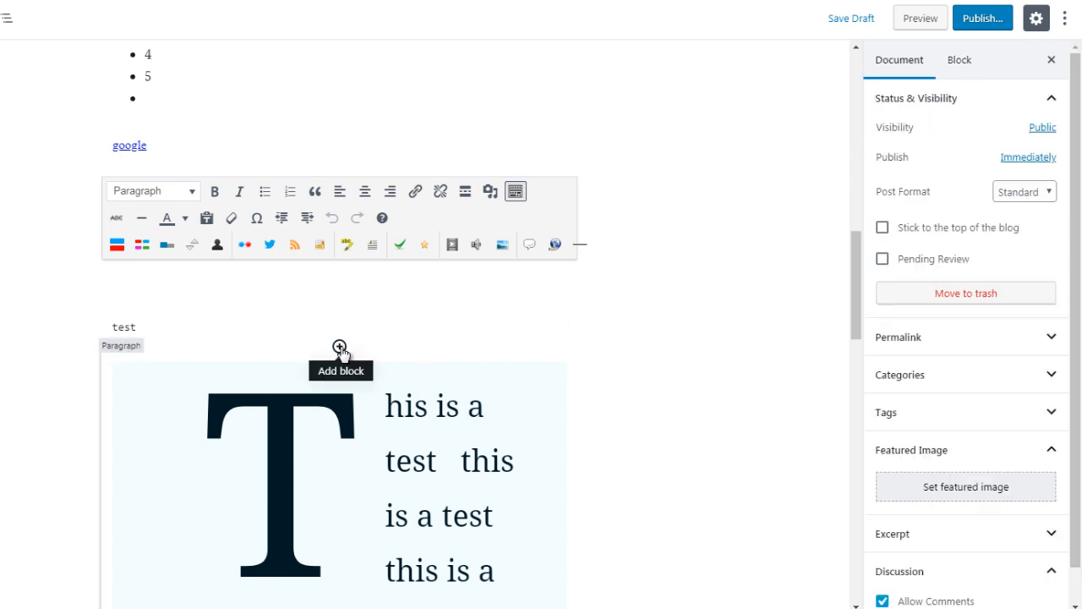
{"action": "left_click", "coordinate": [339, 347]}
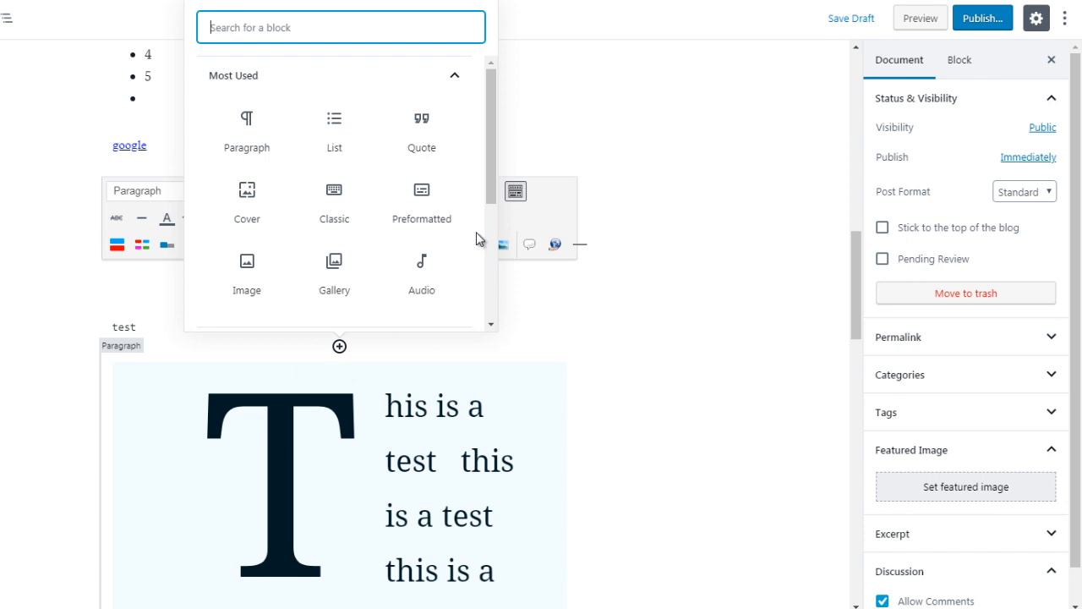
{"action": "left_click", "coordinate": [395, 78]}
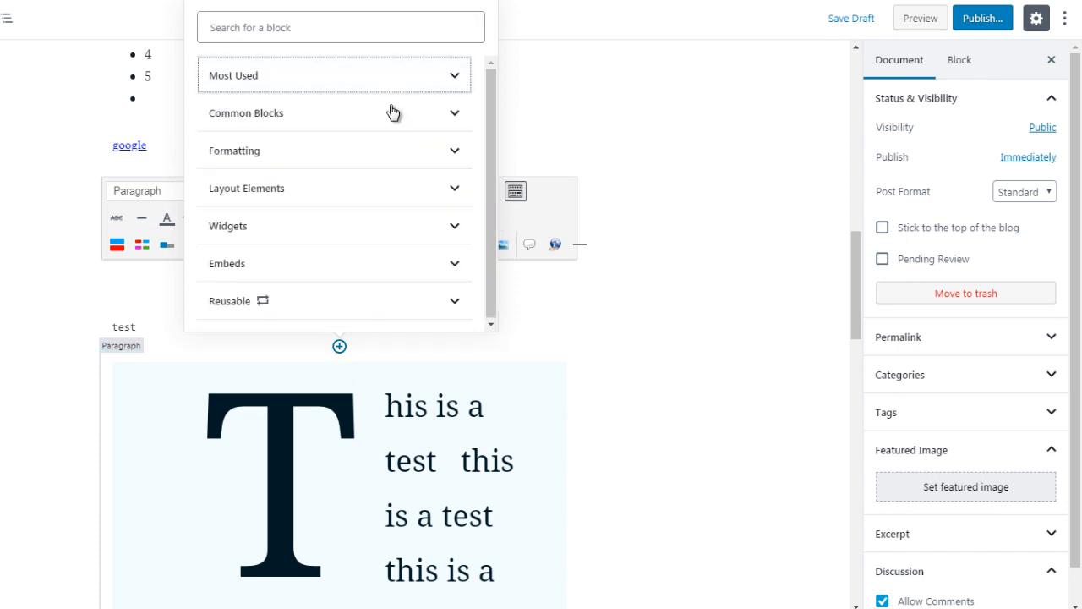
{"action": "left_click", "coordinate": [404, 161]}
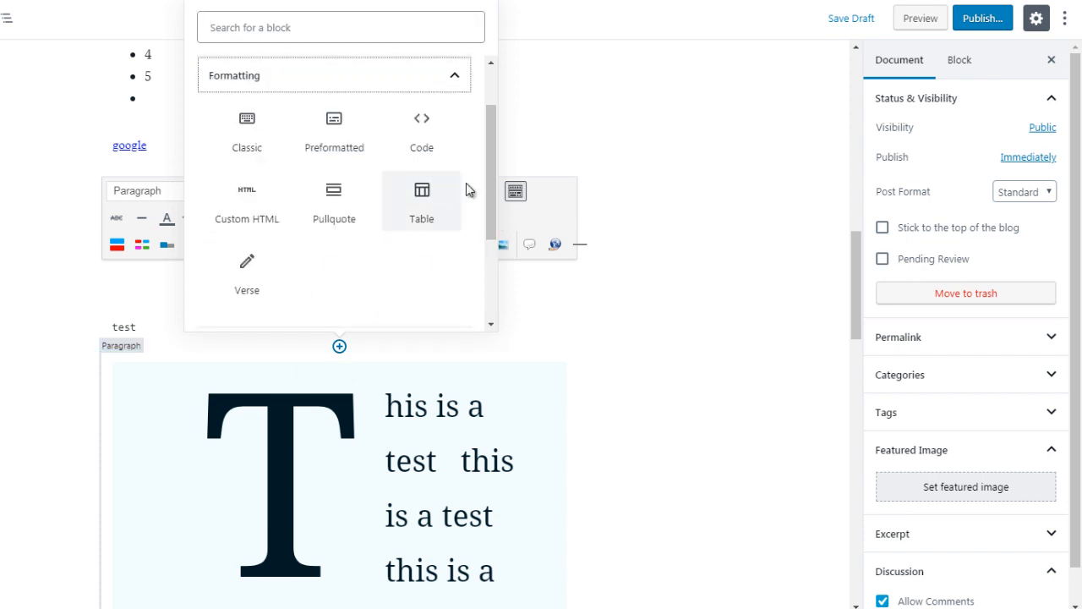
{"action": "left_click", "coordinate": [420, 212]}
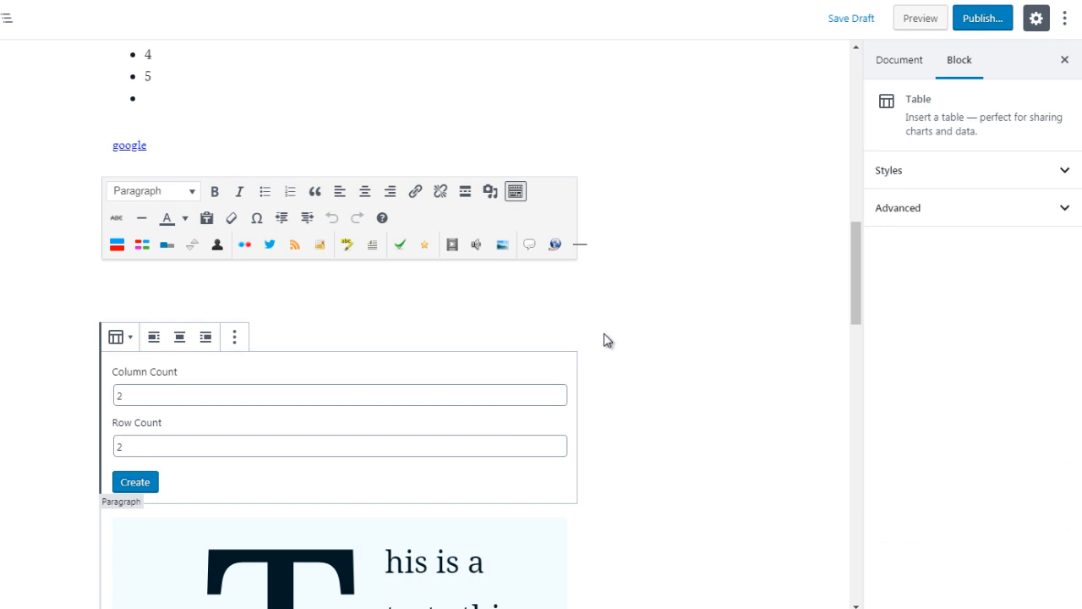
- Create the table with 3 columns and 5 rows
{"action": "left_click", "coordinate": [120, 395]}
{"action": "double_click", "coordinate": [119, 395]}
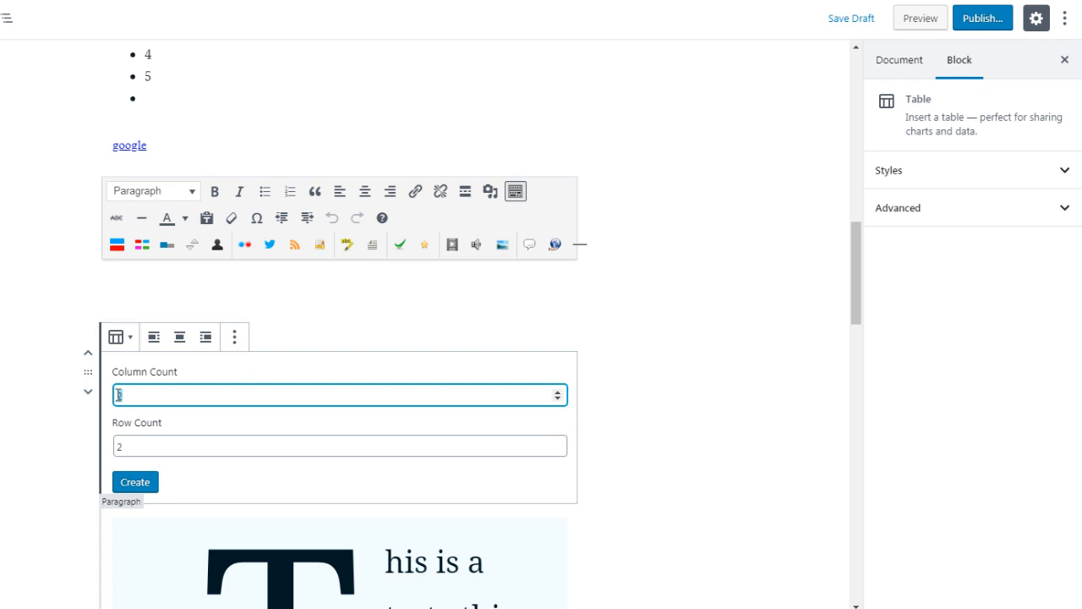
{"action": "type", "text": "3"}
{"action": "double_click", "coordinate": [117, 446]}
{"action": "type", "text": "25"}
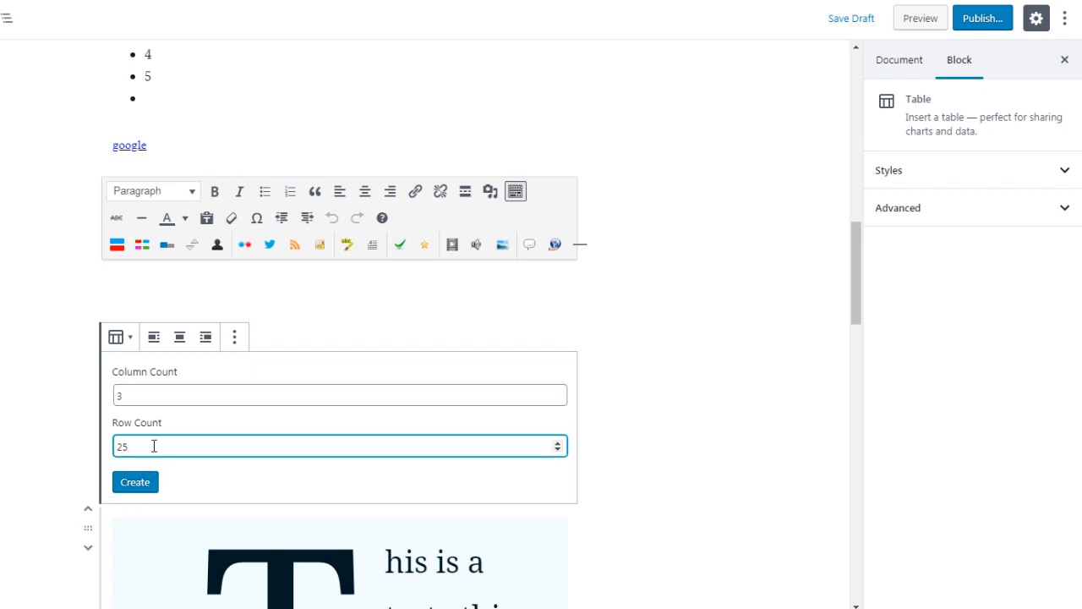
{"action": "key", "text": "BackSpace"}
{"action": "type", "text": "5"}
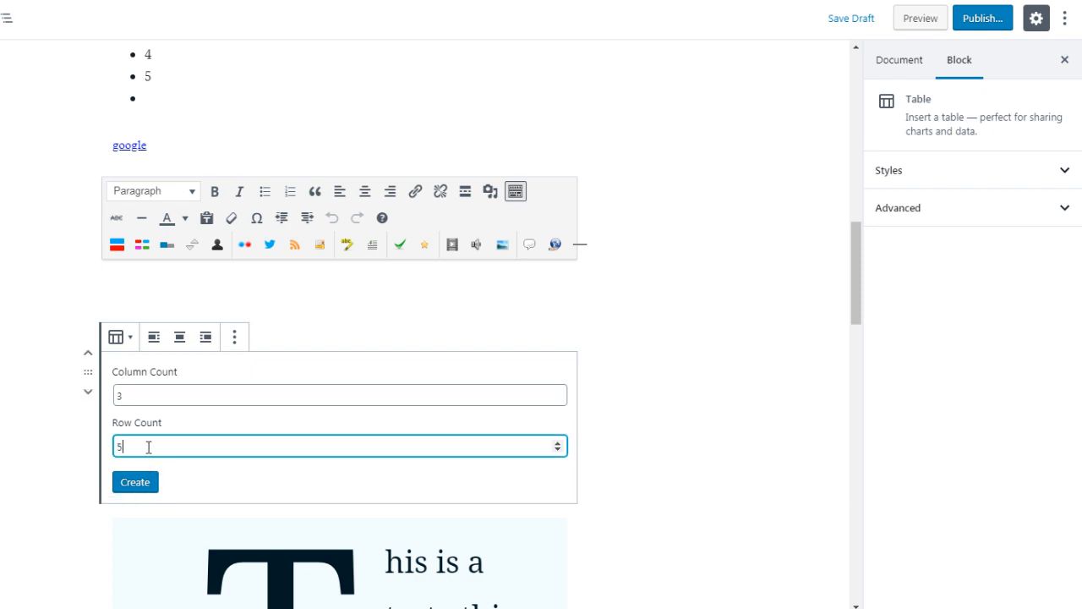
{"action": "left_click", "coordinate": [134, 484]}
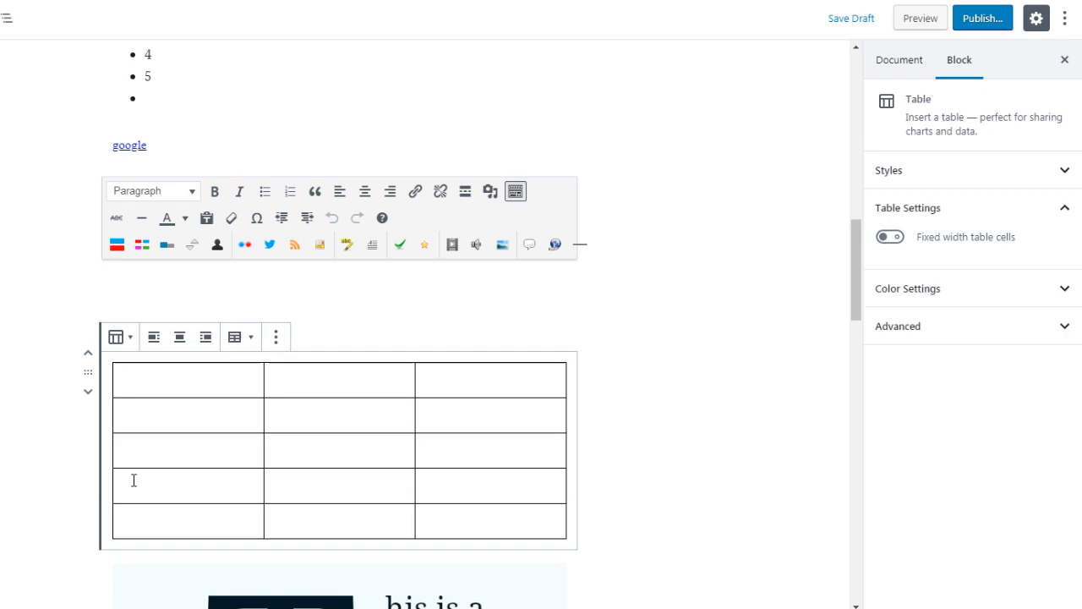
- Go through the cells of the new table's first two rows, ending in the second row's first cell
{"action": "left_click", "coordinate": [256, 385]}
{"action": "left_click", "coordinate": [298, 384]}
{"action": "left_click", "coordinate": [449, 385]}
{"action": "left_click", "coordinate": [451, 423]}
{"action": "left_click", "coordinate": [332, 414]}
{"action": "left_click", "coordinate": [208, 408]}
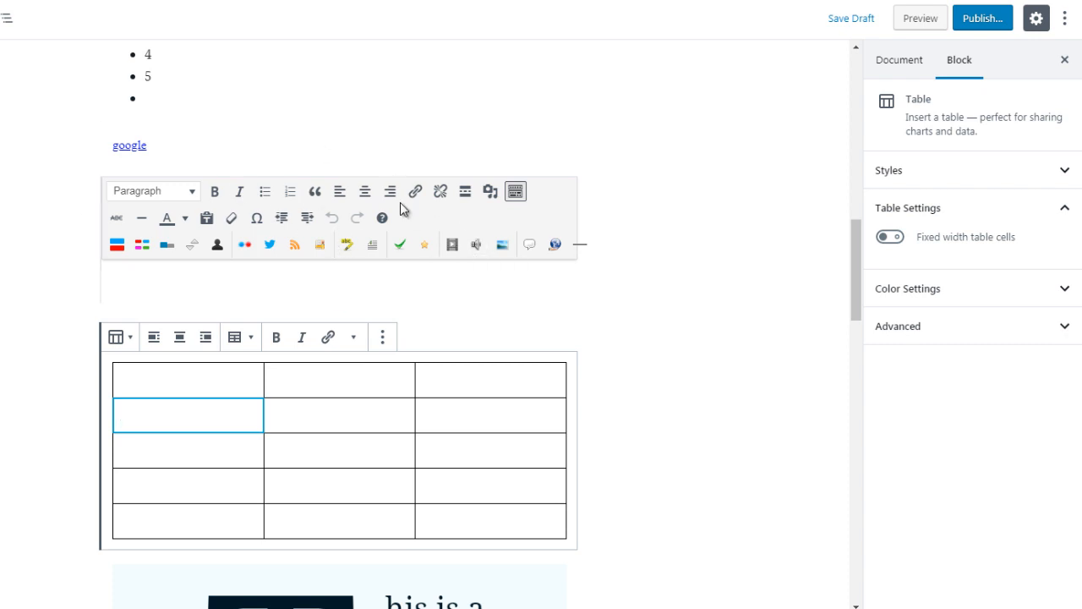
- Insert a Verse block containing "test" between the preformatted "test" text and the table
{"action": "left_click", "coordinate": [612, 362]}
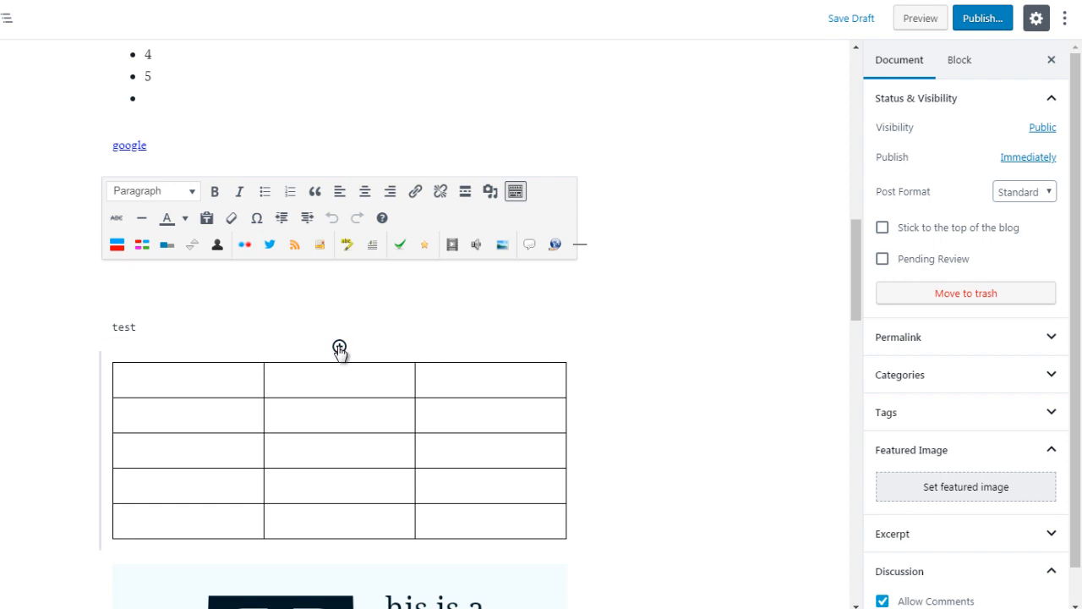
{"action": "left_click", "coordinate": [340, 348]}
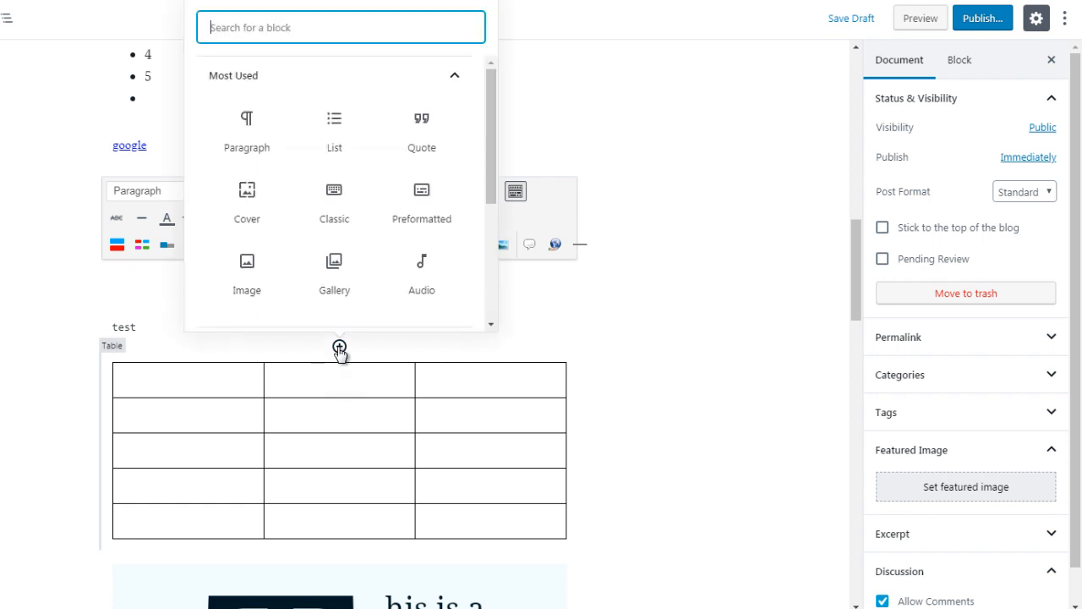
{"action": "left_click", "coordinate": [363, 80]}
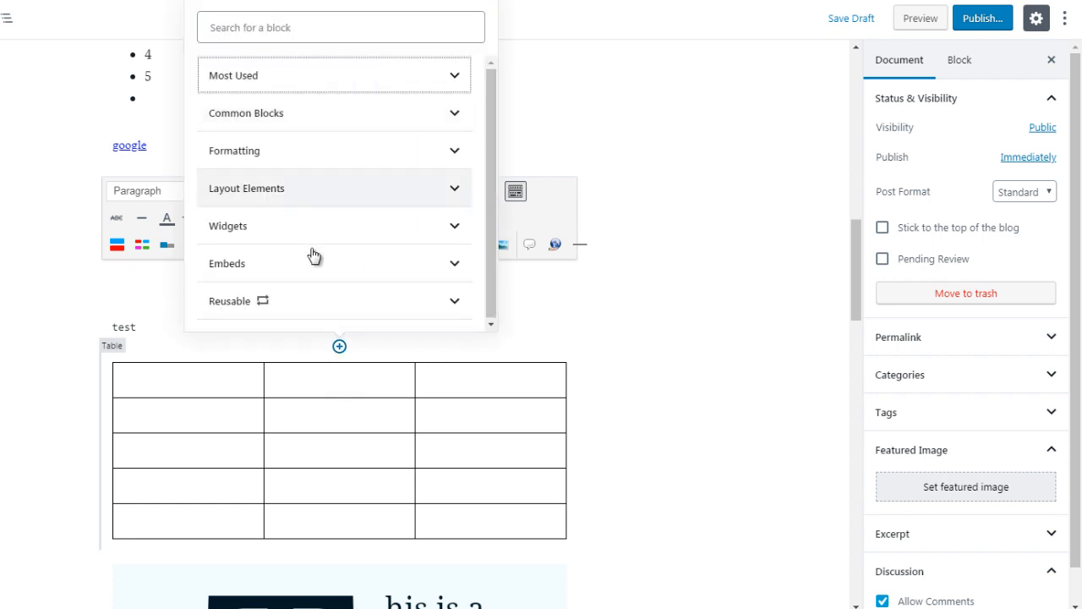
{"action": "left_click", "coordinate": [308, 160]}
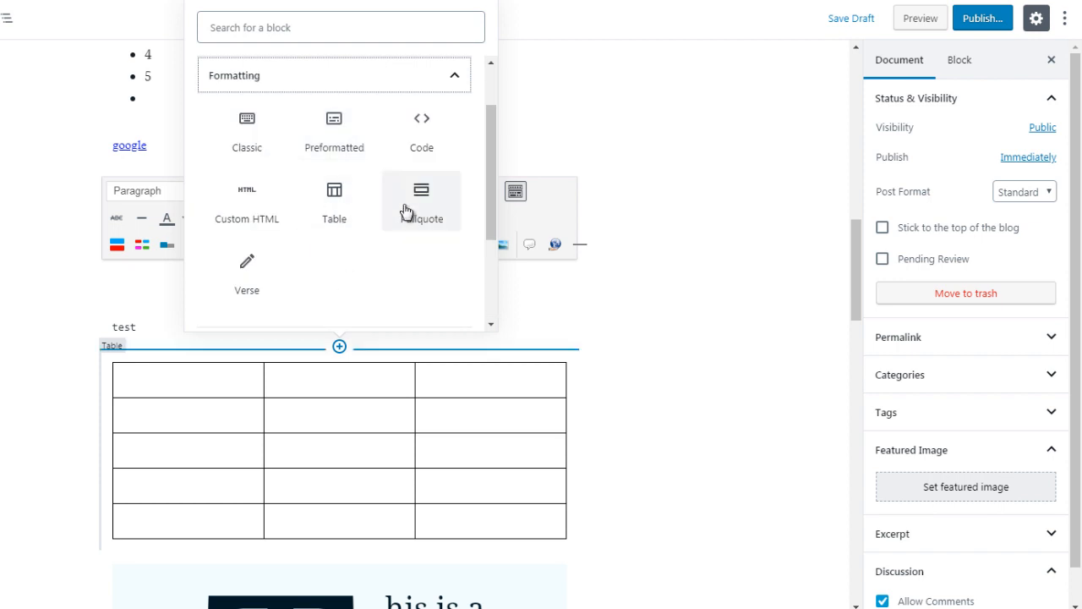
{"action": "left_click", "coordinate": [246, 279]}
{"action": "type", "text": "test"}
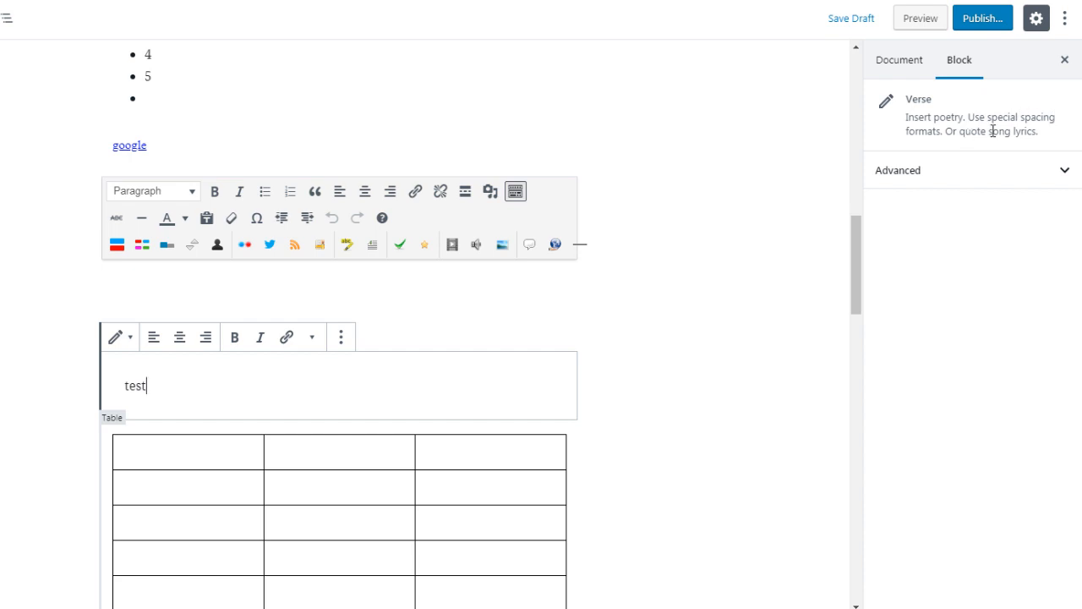
{"action": "left_click_drag", "start_coordinate": [148, 386], "coordinate": [125, 390]}
{"action": "left_click", "coordinate": [594, 367]}
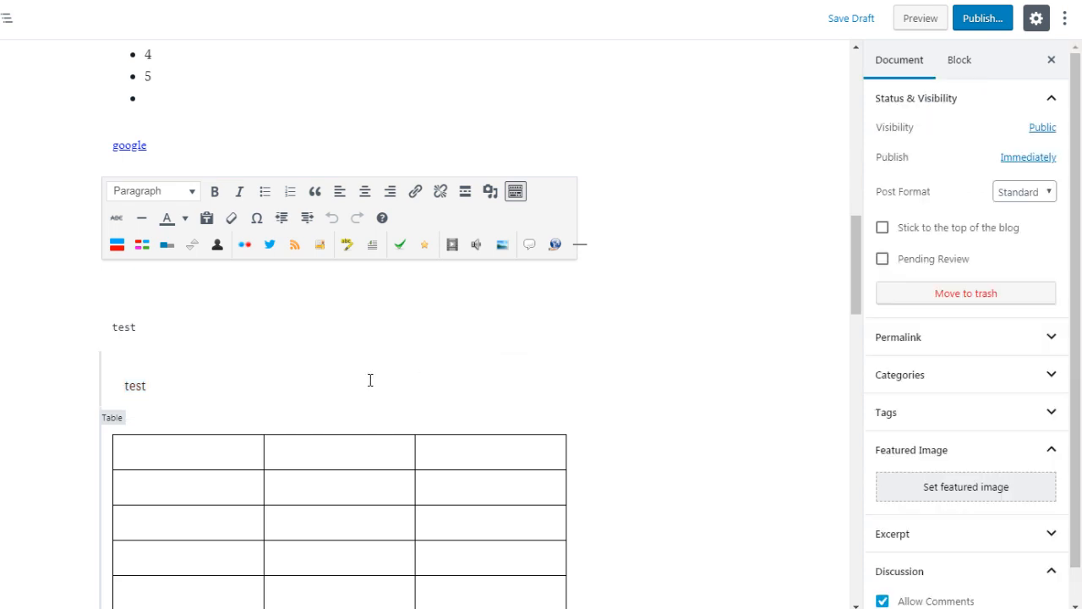
- Insert a Pullquote block between the verse and the table with the quote text "this is a quote"
{"action": "left_click", "coordinate": [340, 417]}
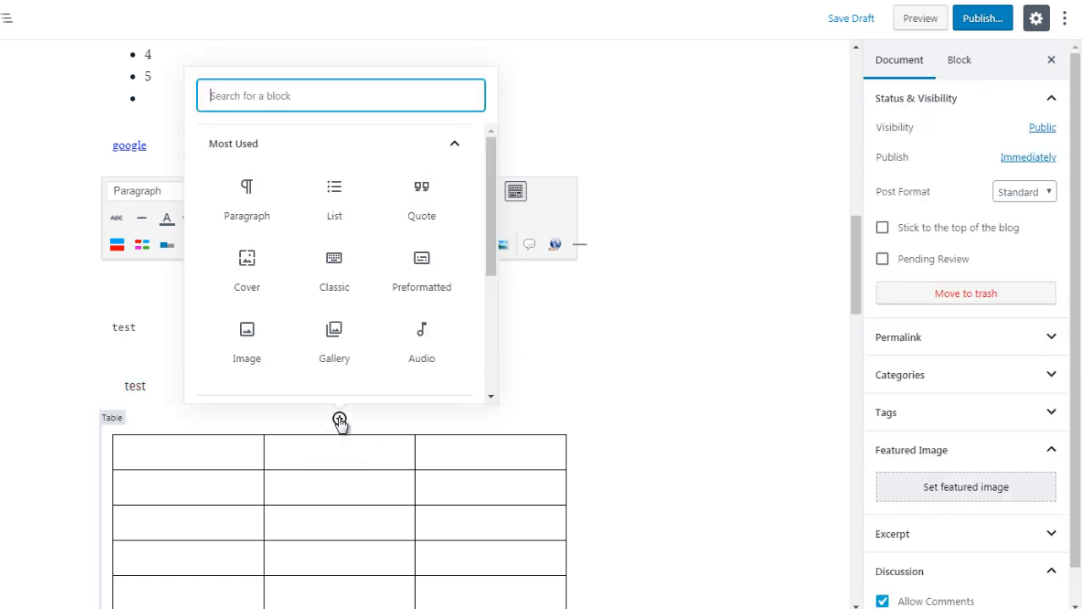
{"action": "left_click", "coordinate": [404, 156]}
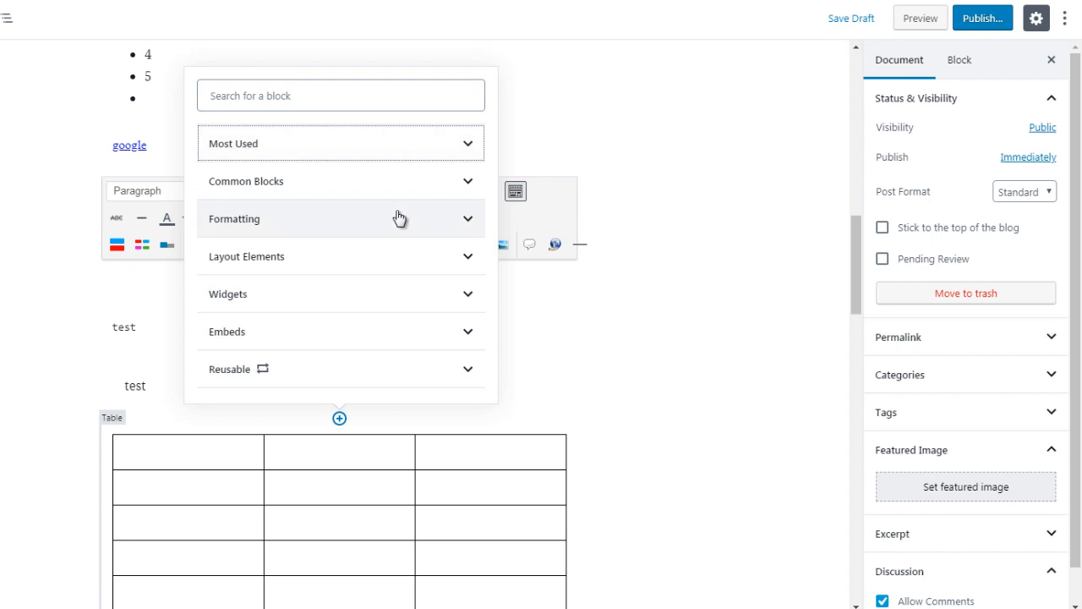
{"action": "left_click", "coordinate": [398, 218]}
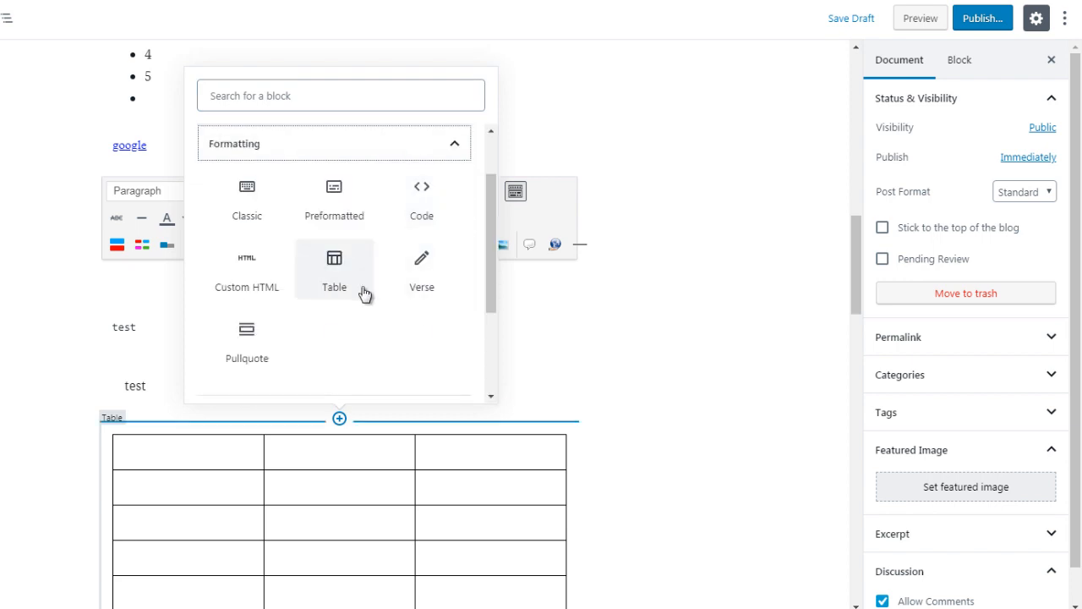
{"action": "left_click", "coordinate": [249, 355]}
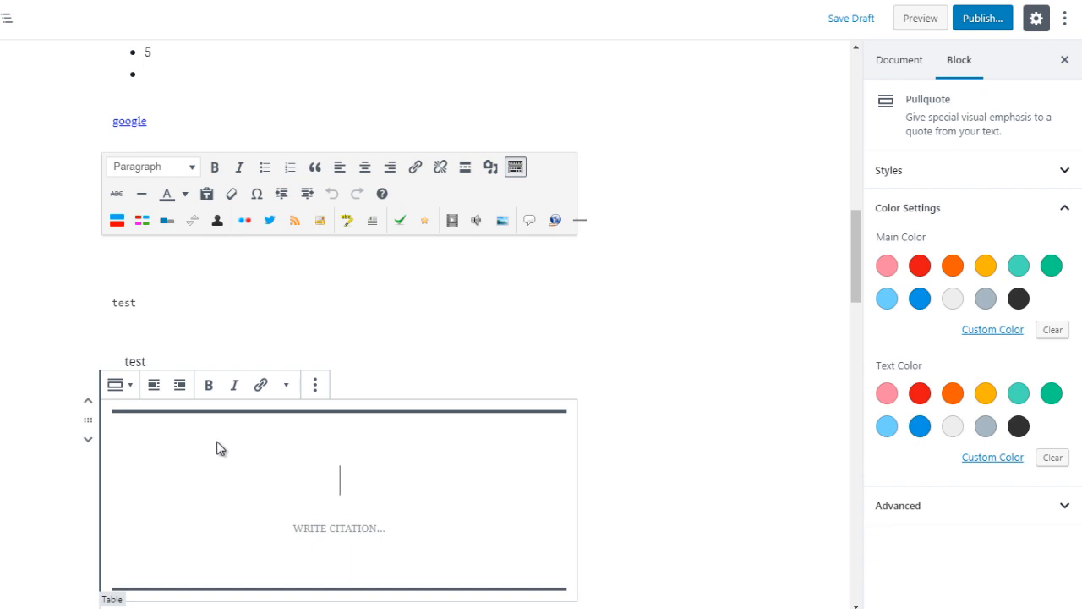
{"action": "type", "text": "this is a quote"}
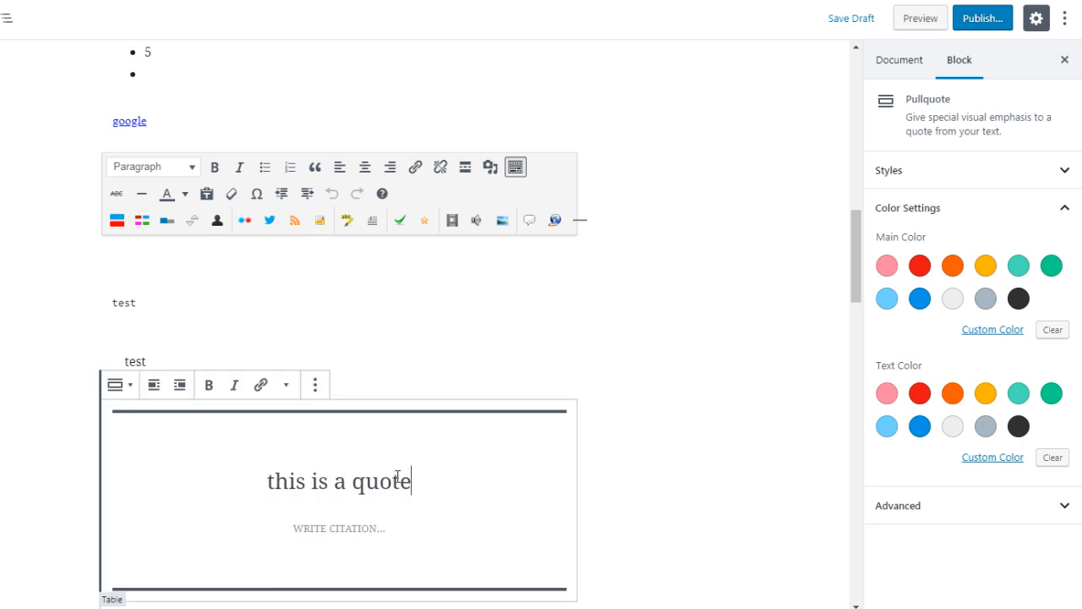
- Try red, blue and dark gray as the pullquote's main color, ending on red
{"action": "left_click", "coordinate": [920, 266]}
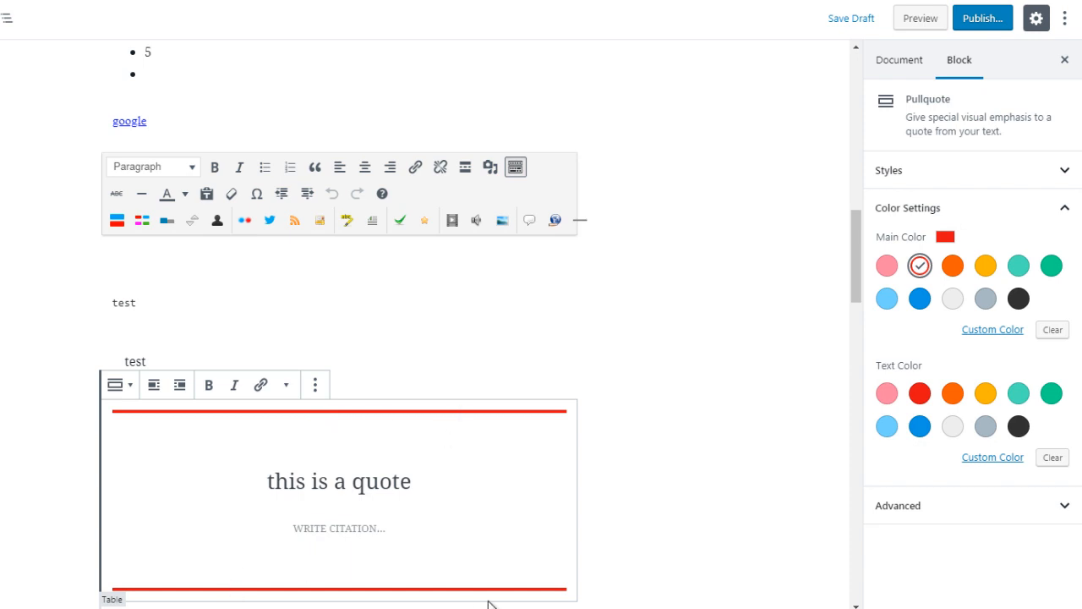
{"action": "left_click_drag", "start_coordinate": [853, 271], "coordinate": [853, 296]}
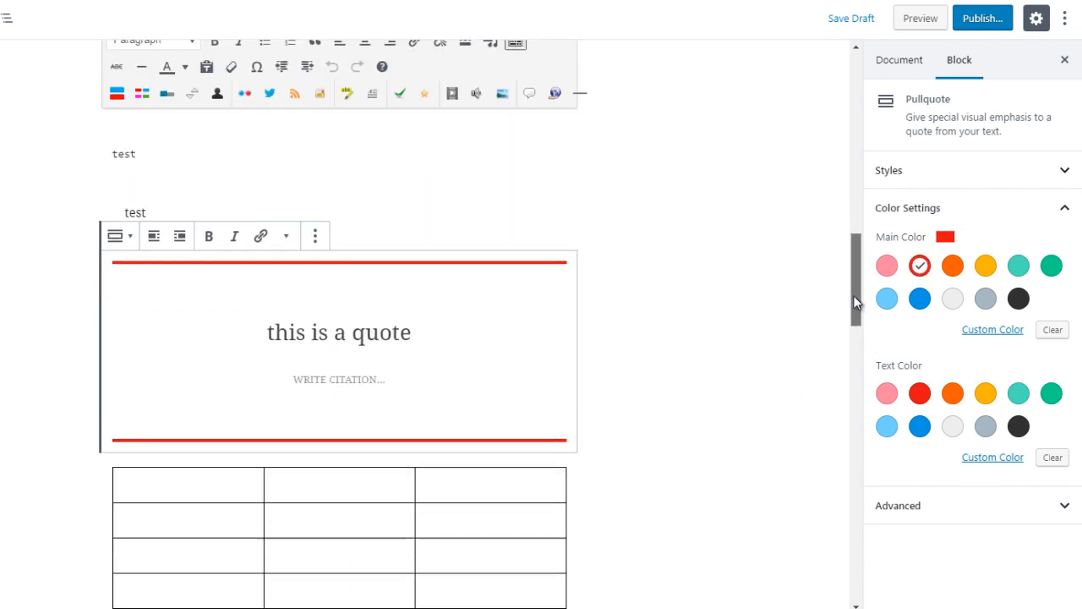
{"action": "left_click", "coordinate": [921, 301]}
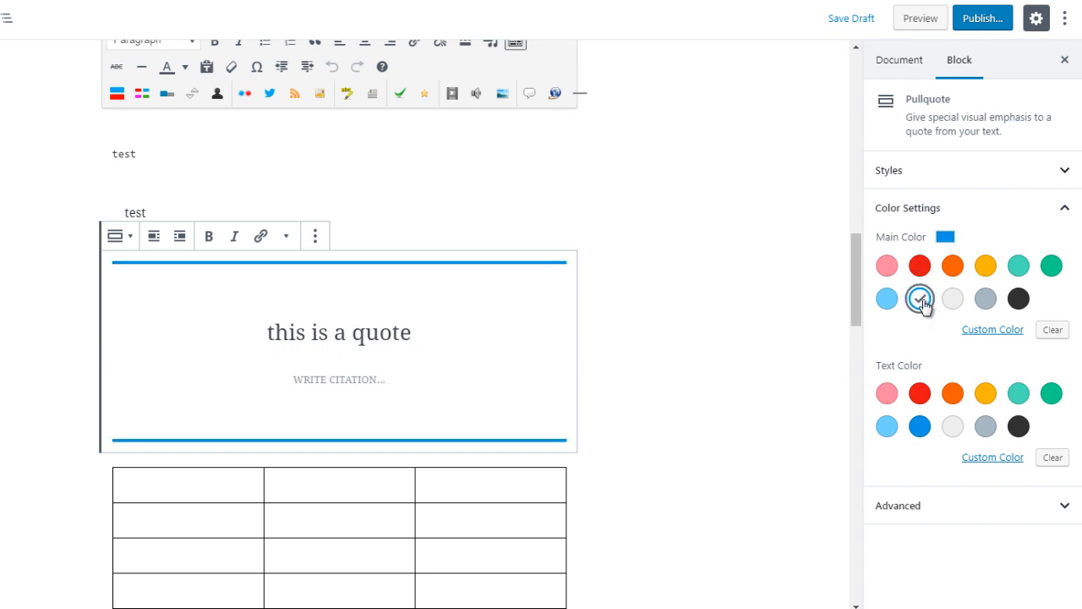
{"action": "left_click", "coordinate": [1019, 302]}
{"action": "left_click", "coordinate": [920, 267]}
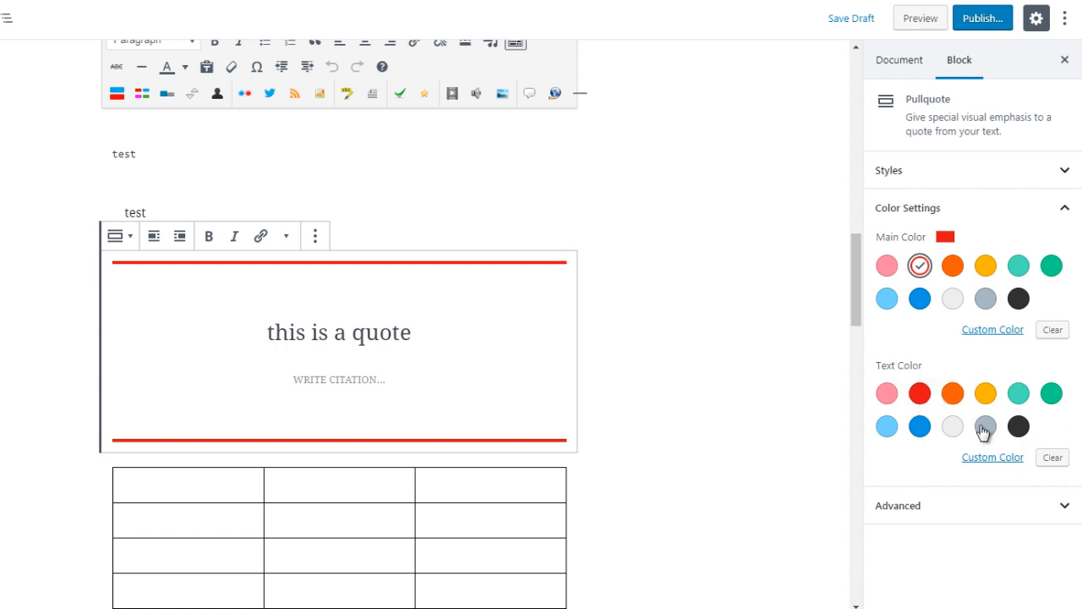
- Try dark gray, light bluish gray, orange and green as the pullquote's text color
{"action": "left_click", "coordinate": [1019, 426]}
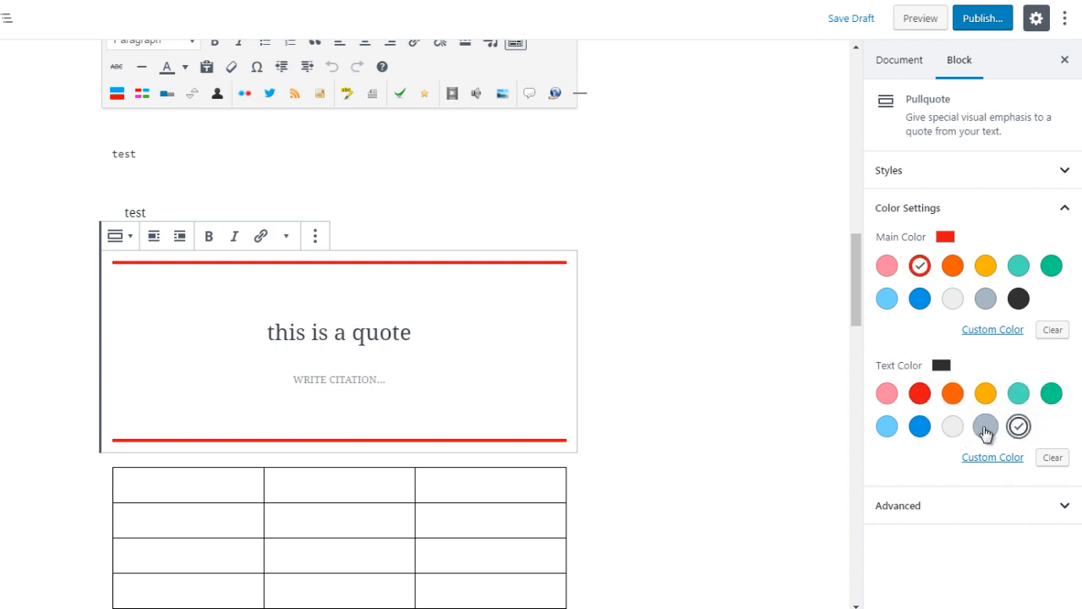
{"action": "left_click", "coordinate": [985, 428]}
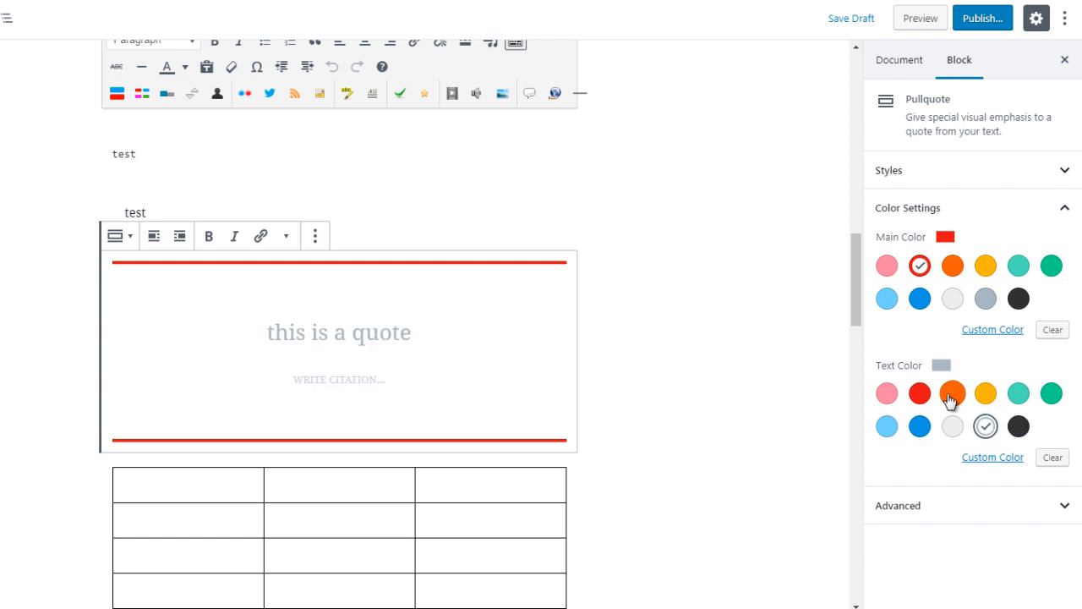
{"action": "left_click", "coordinate": [950, 399]}
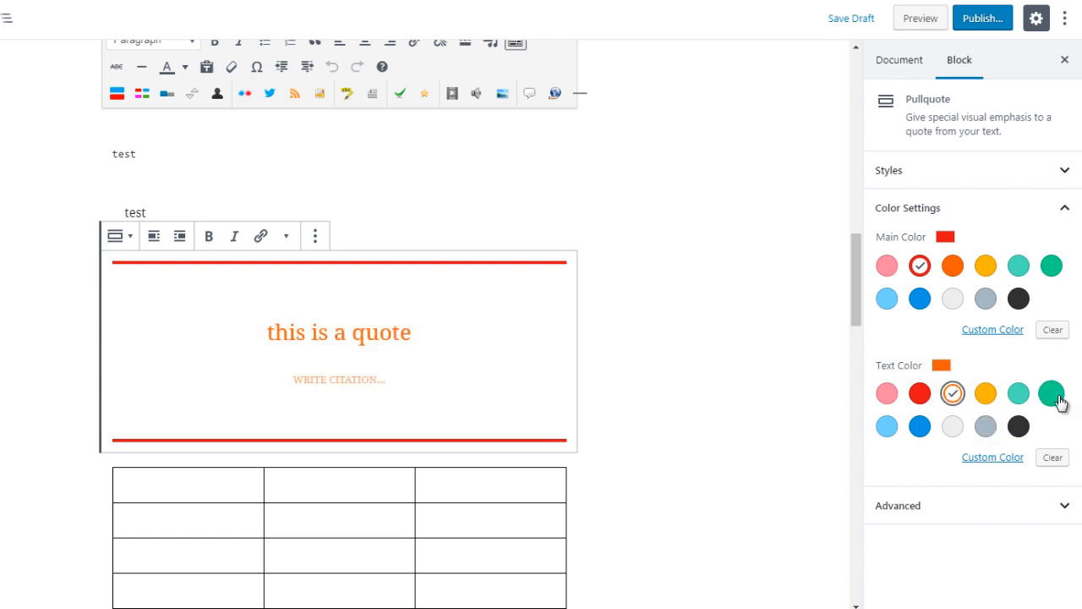
{"action": "left_click", "coordinate": [1057, 398]}
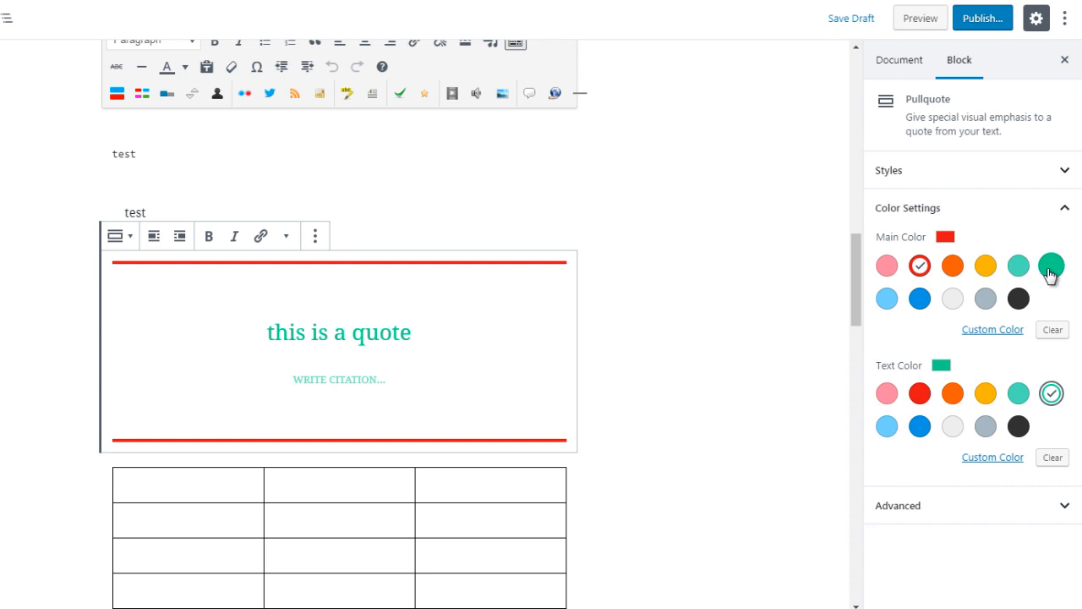
- Set the pullquote's main color to dark green and its text color to dark blue, trying red text in between
{"action": "left_click", "coordinate": [1052, 266]}
{"action": "left_click", "coordinate": [922, 396]}
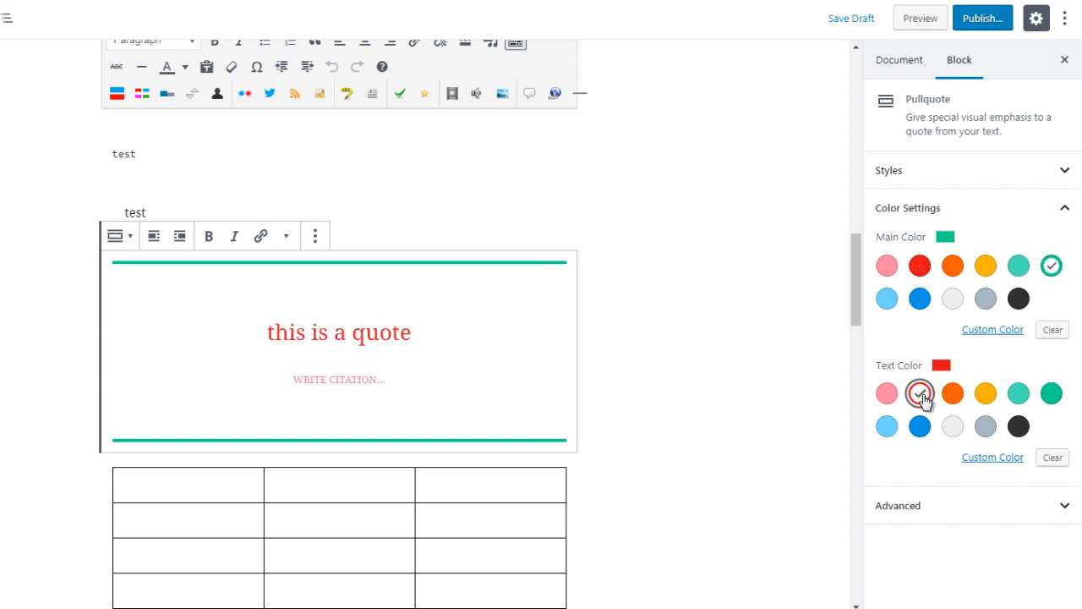
{"action": "left_click", "coordinate": [920, 426]}
{"action": "scroll", "coordinate": [858, 277], "scroll_direction": "down", "scroll_amount": 1}
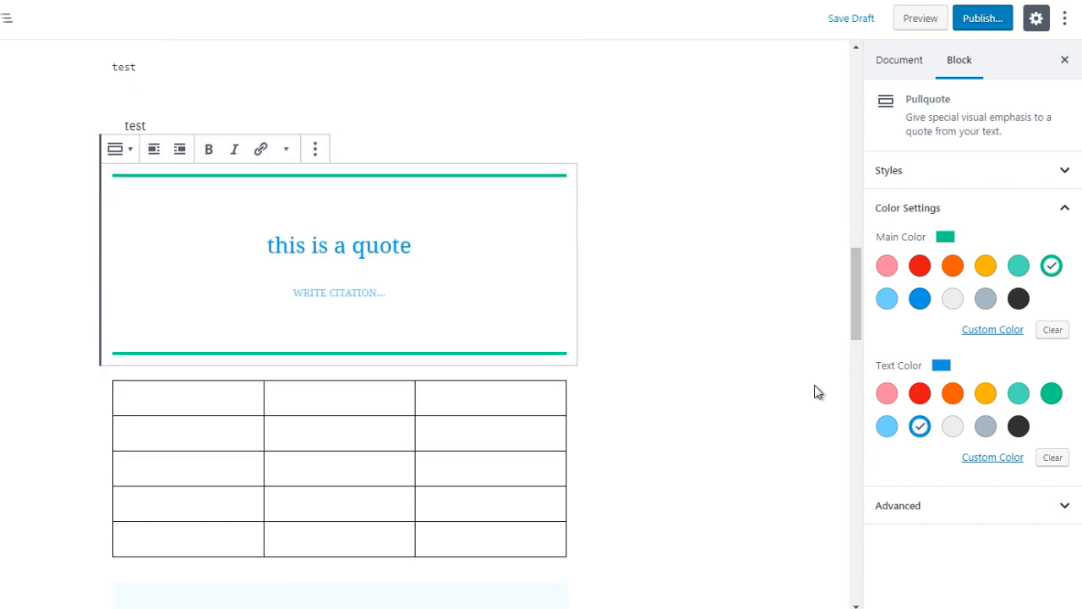